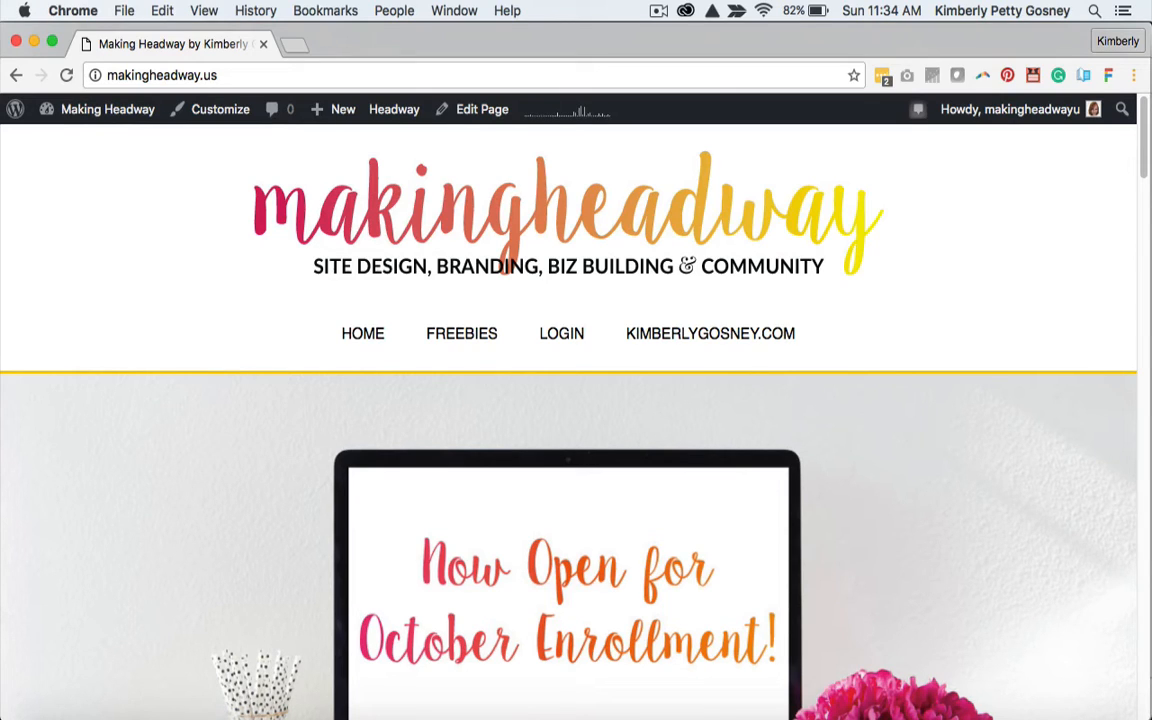
- Switch to Illustrator and show the Swatches, Gradient and Align panels
left_click(640, 712)
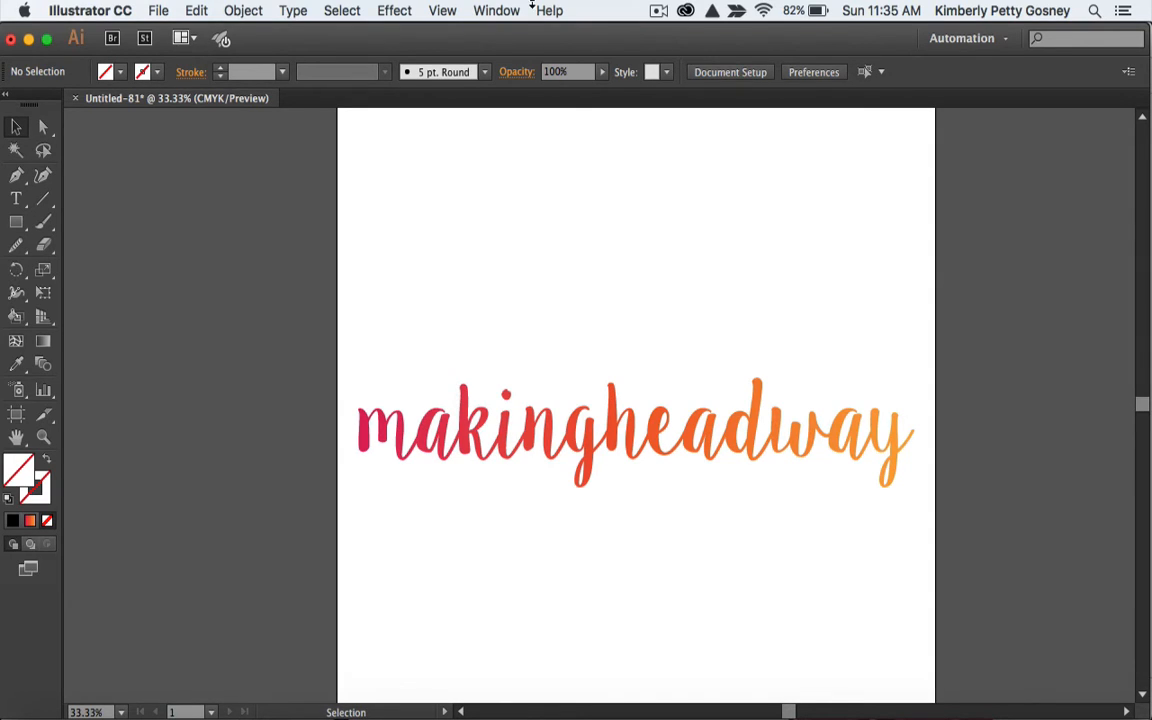
left_click(503, 12)
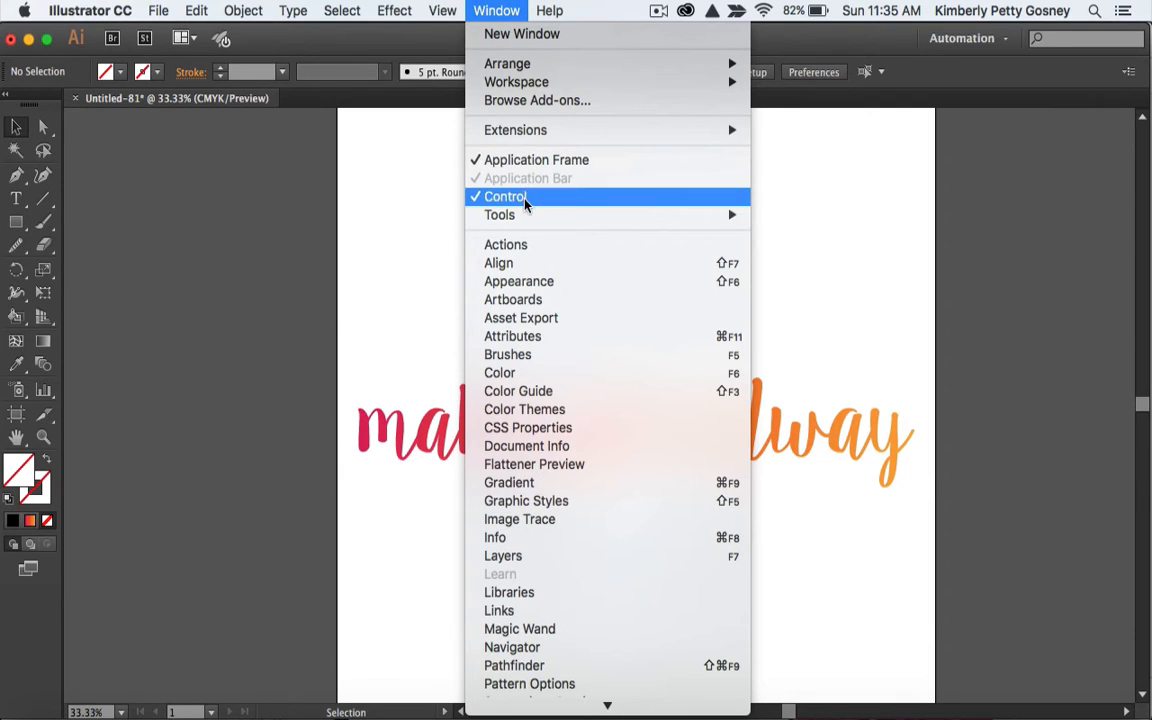
mouse_move(583, 710)
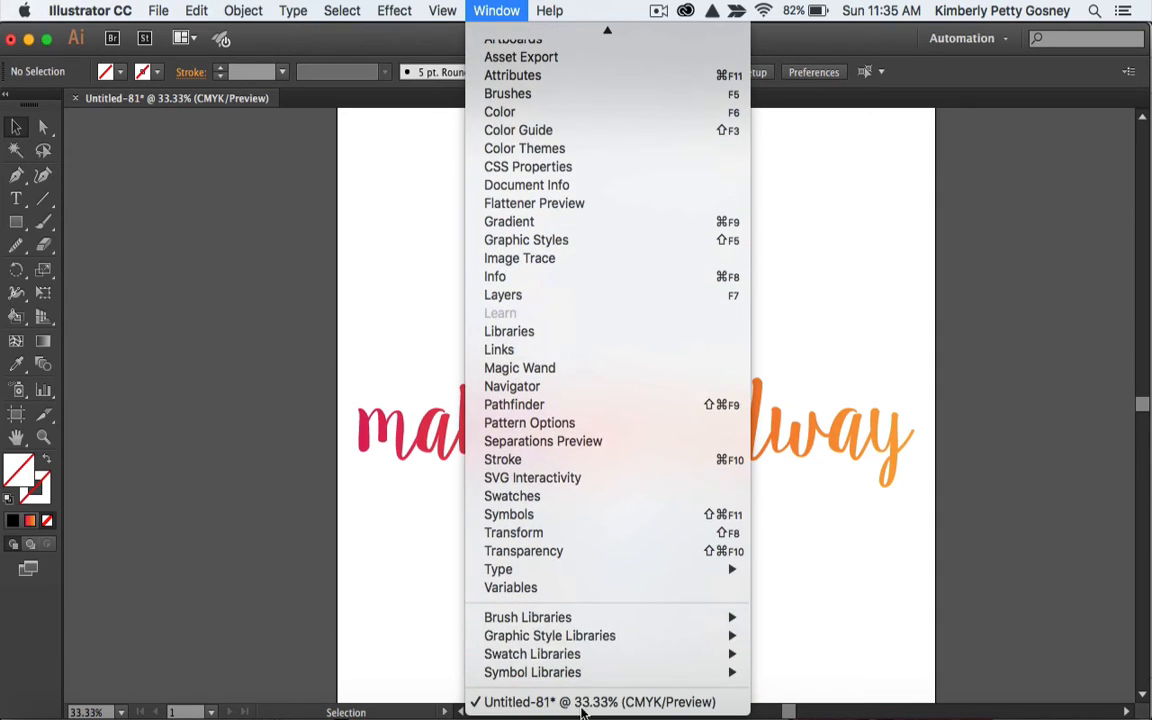
left_click(524, 496)
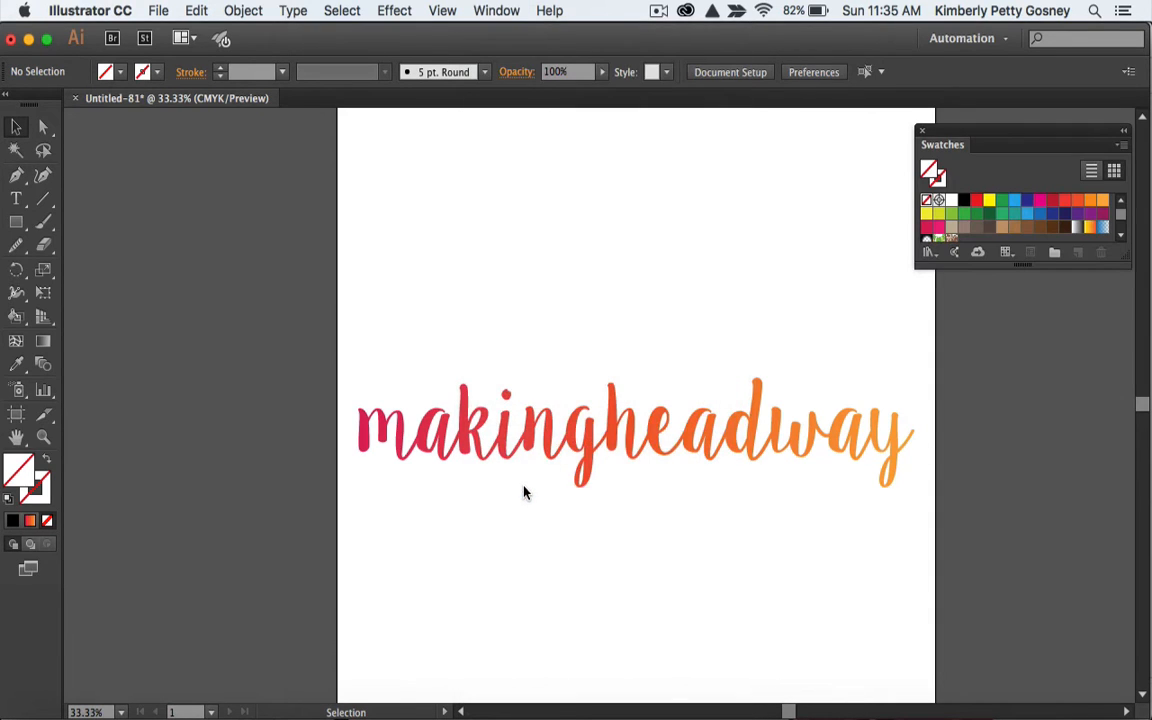
left_click(491, 10)
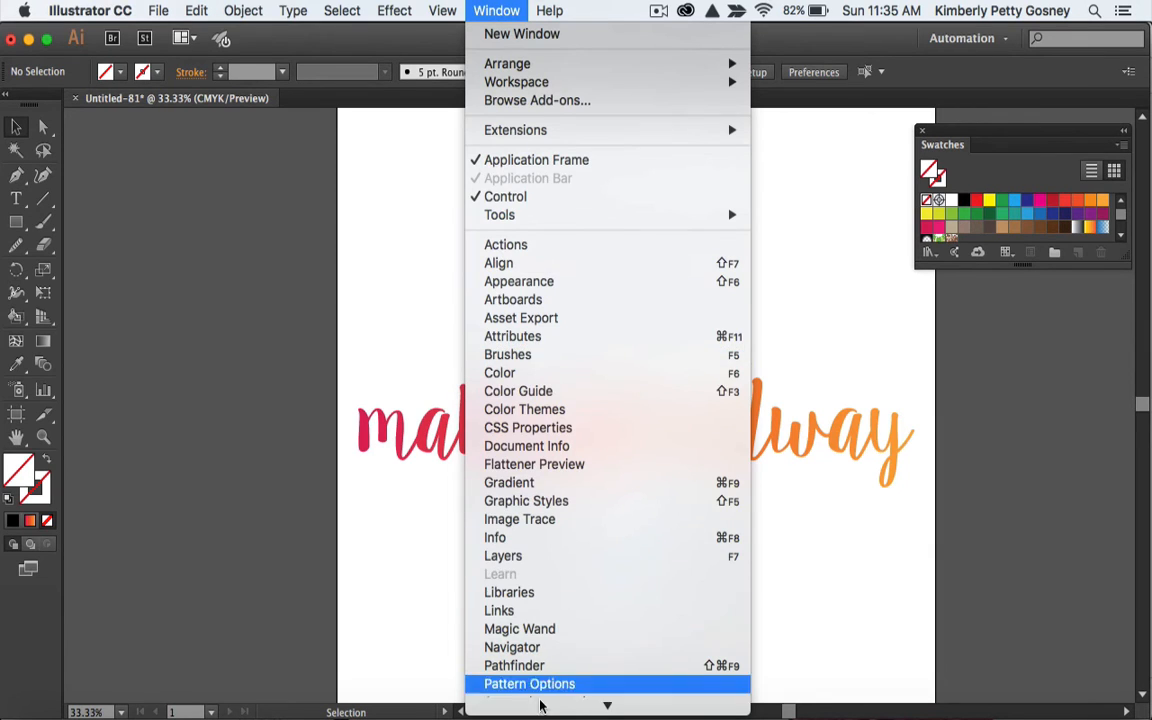
mouse_move(541, 707)
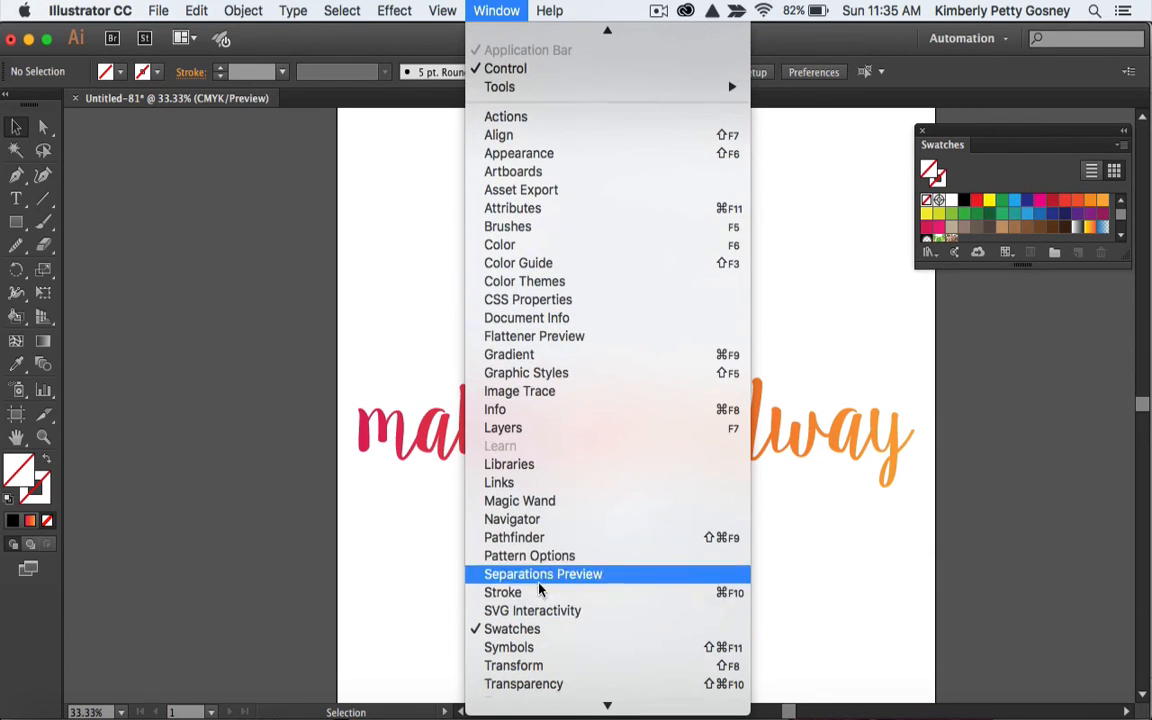
left_click(519, 356)
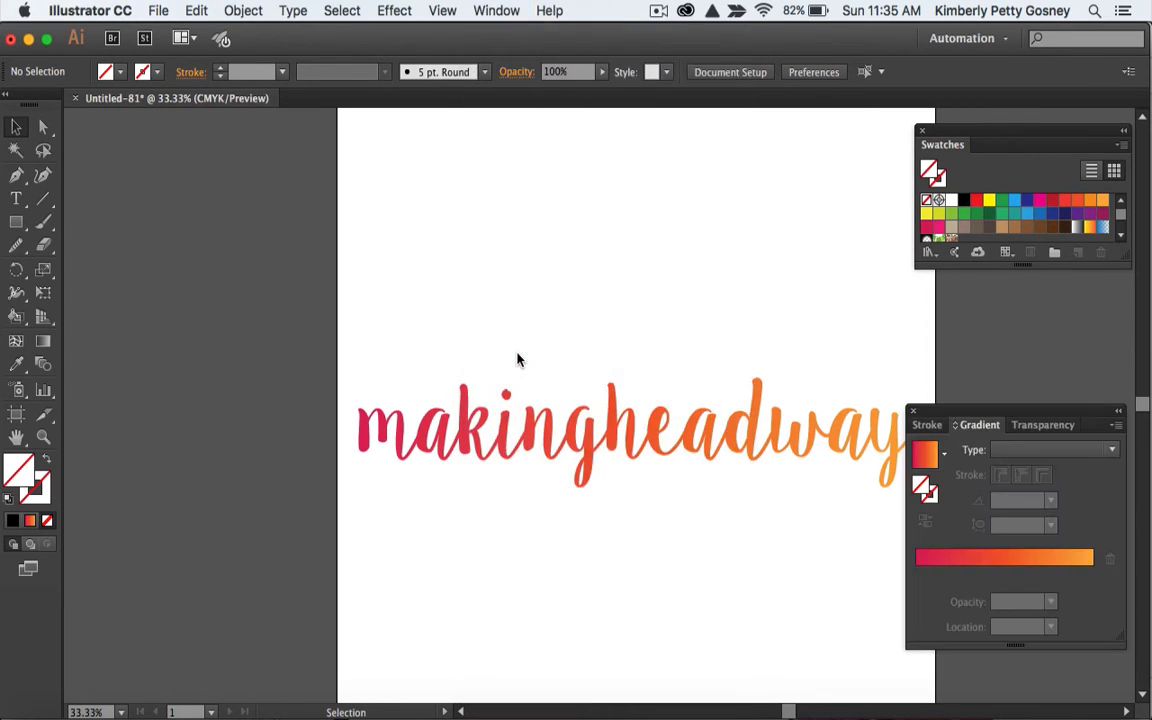
left_click(495, 12)
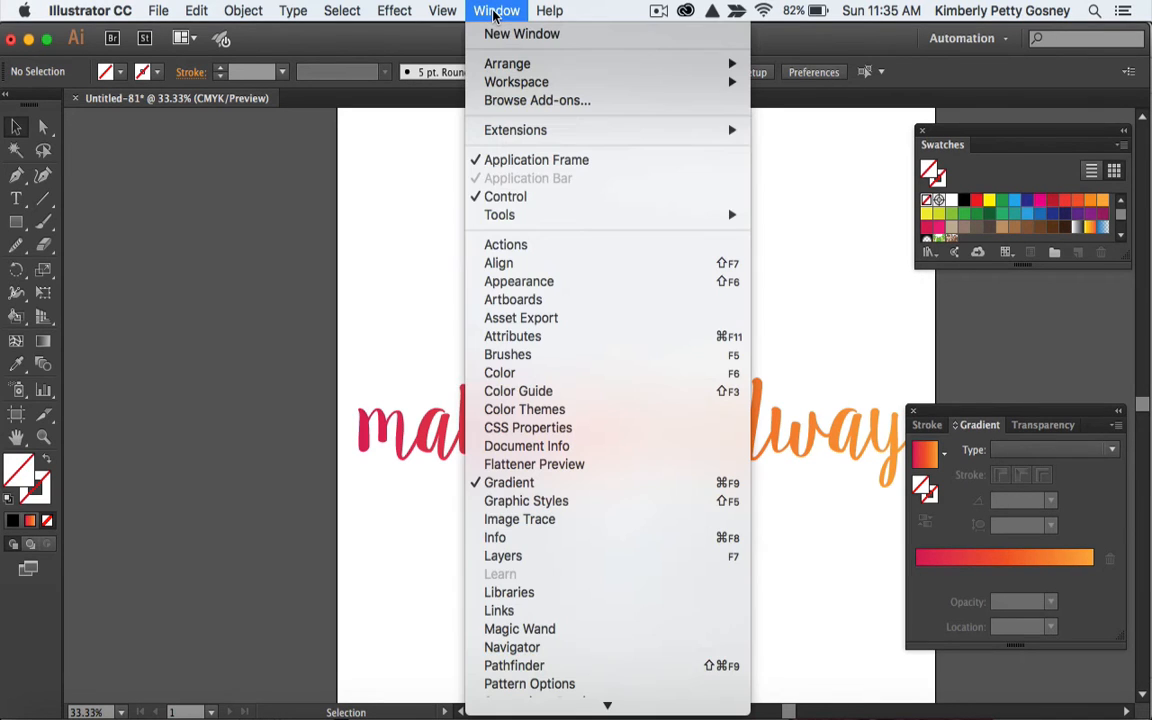
left_click(504, 264)
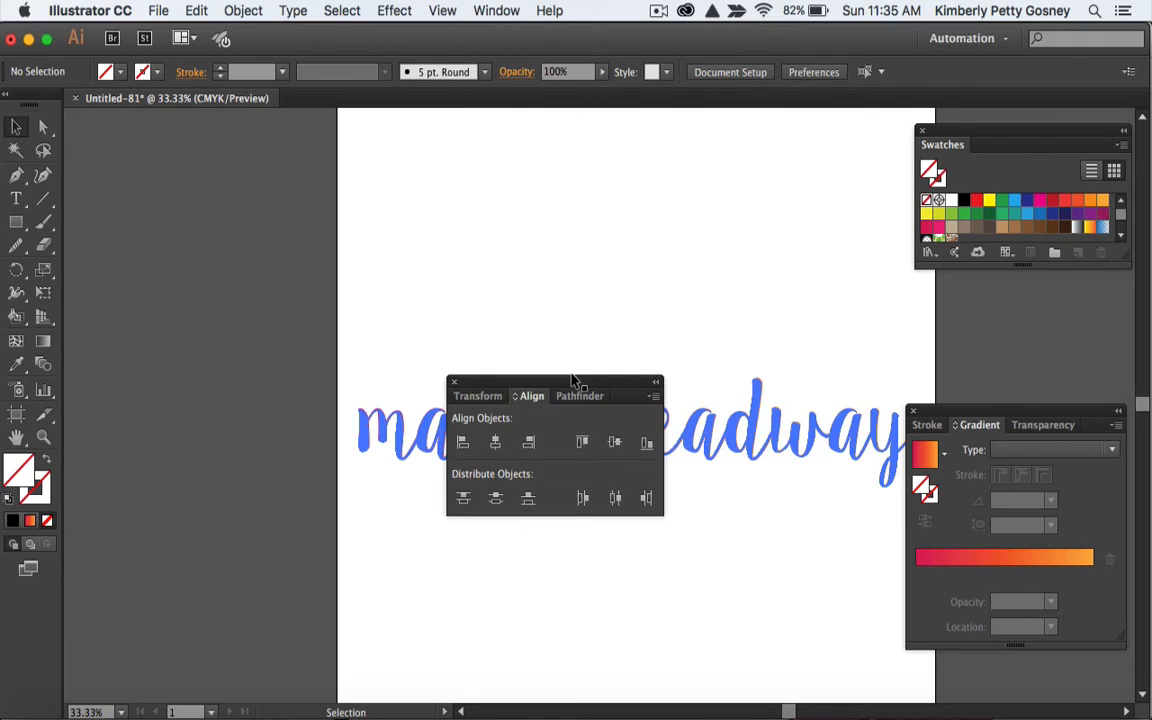
- Dock the Swatches, Align and Gradient panels into one vertical stack beside the artboard
left_click_drag(578, 386, 1045, 268)
left_click_drag(1036, 411, 1040, 405)
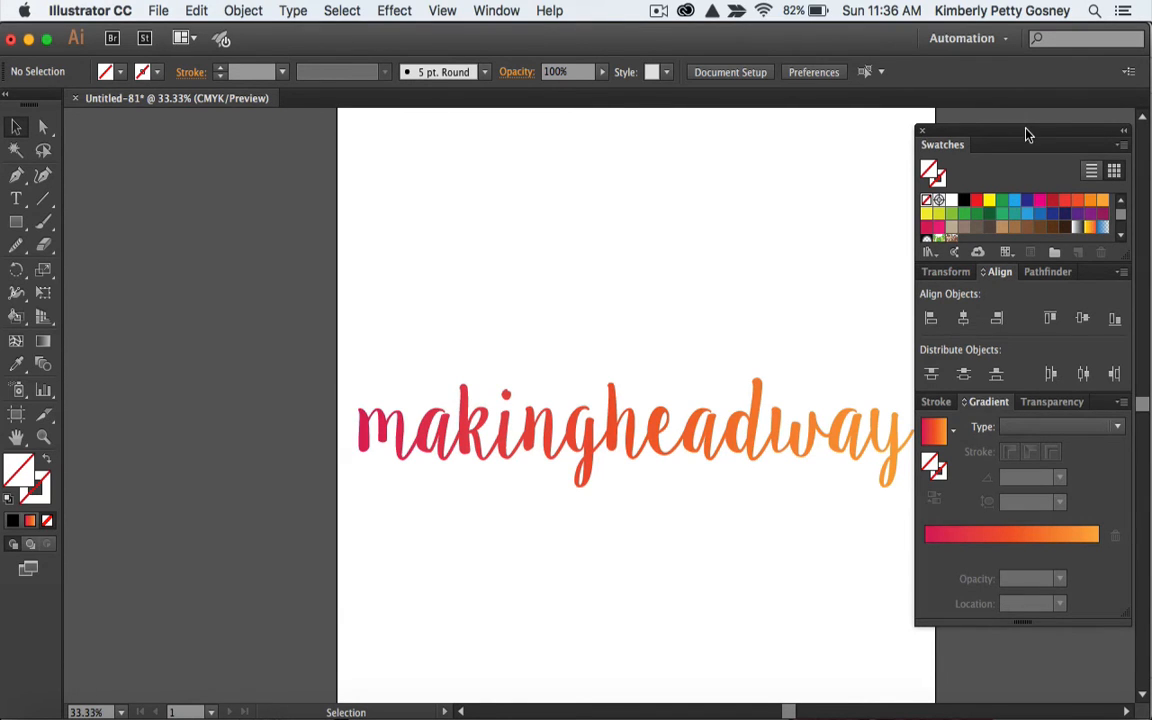
left_click_drag(1023, 130, 1045, 126)
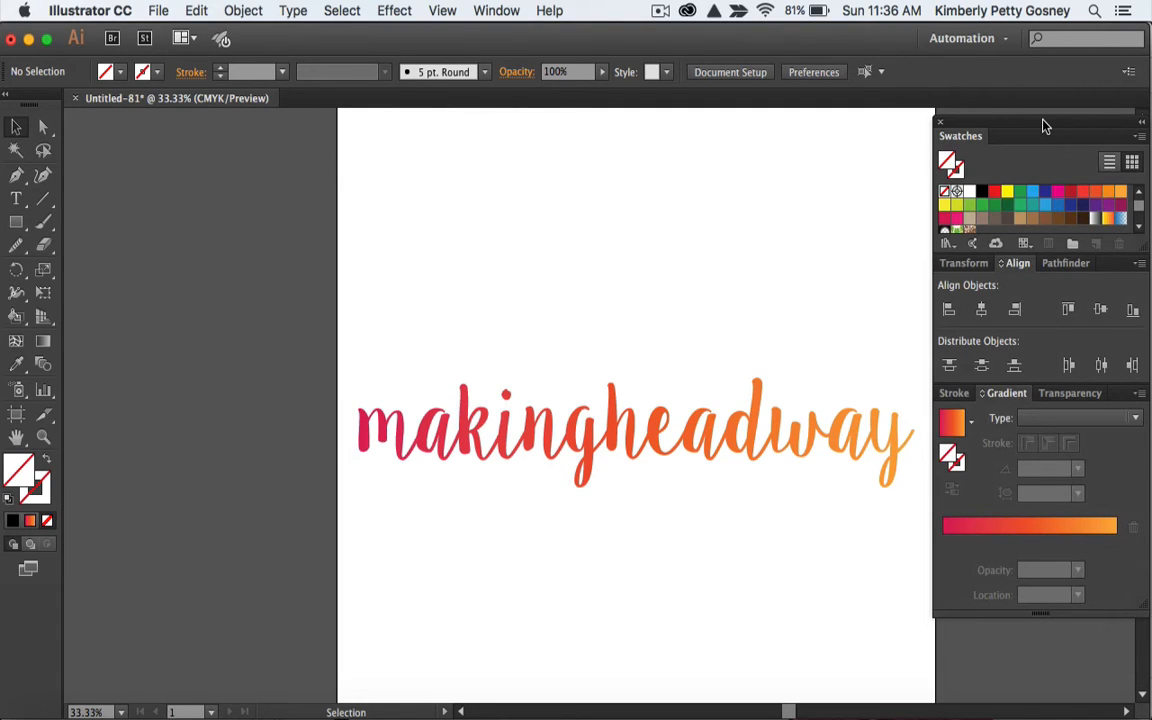
- Create a new single-artboard CMYK document measuring 2000 x 2000 px
left_click(157, 12)
left_click(162, 38)
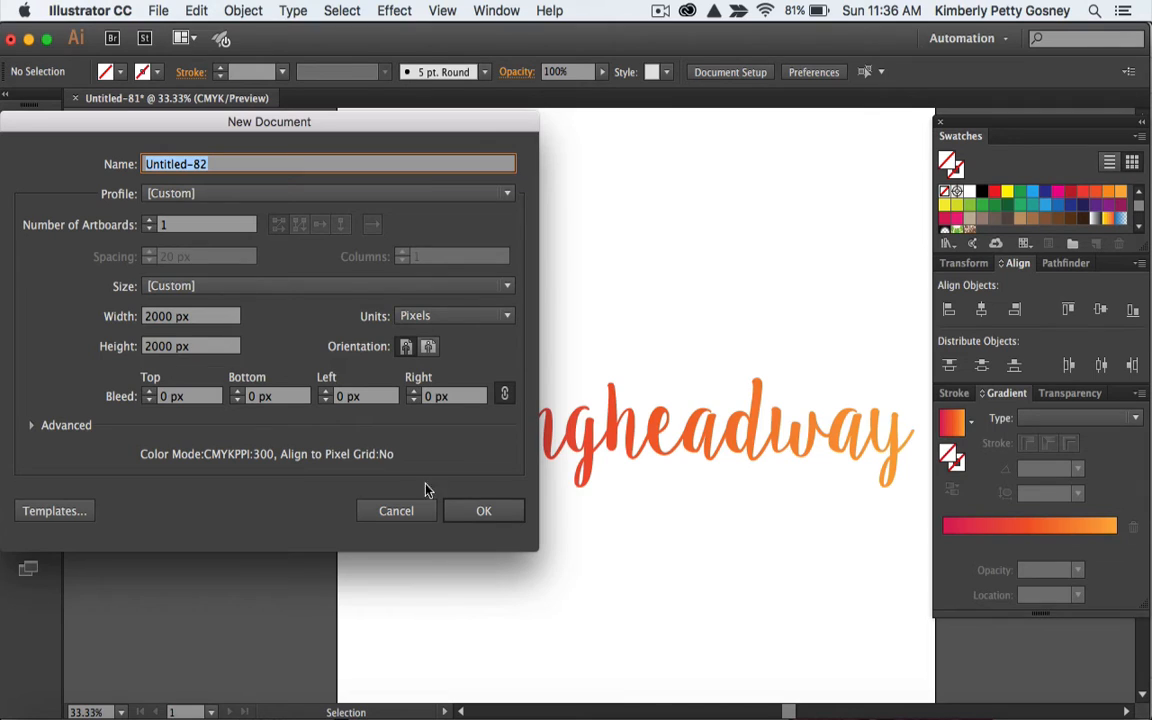
left_click(474, 512)
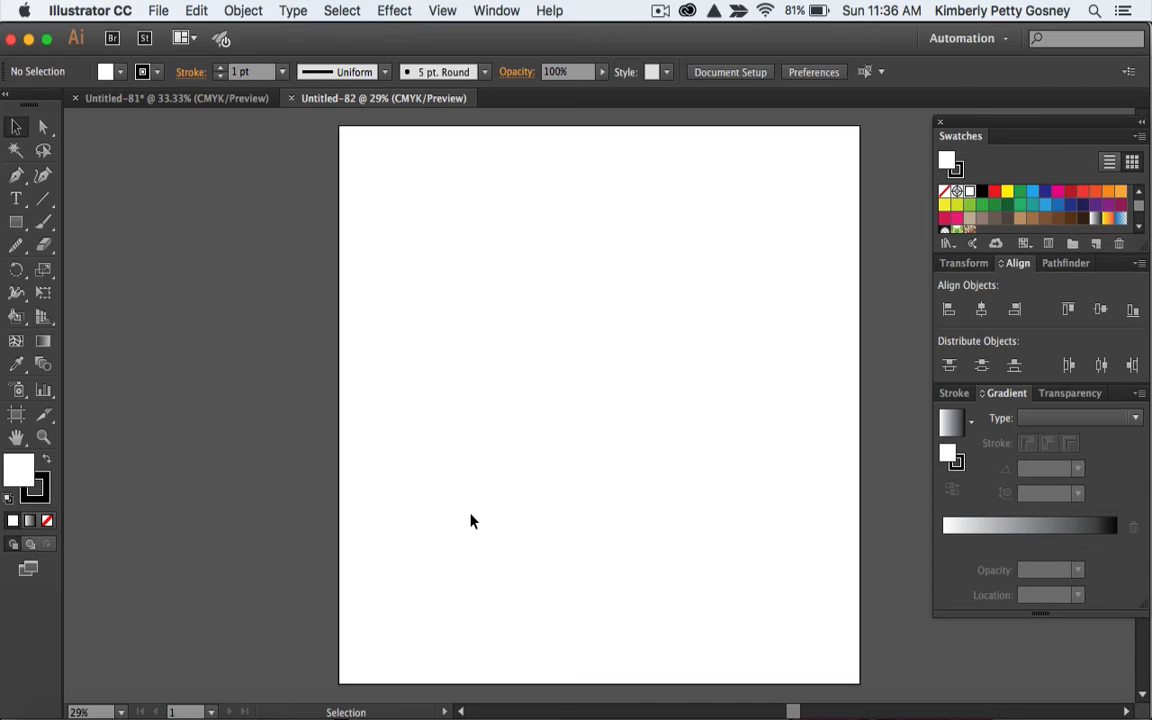
- Create a 2000 x 2000 px rectangle with linked proportions and centre it horizontally and vertically on the artboard
left_click(17, 229)
left_click(411, 320)
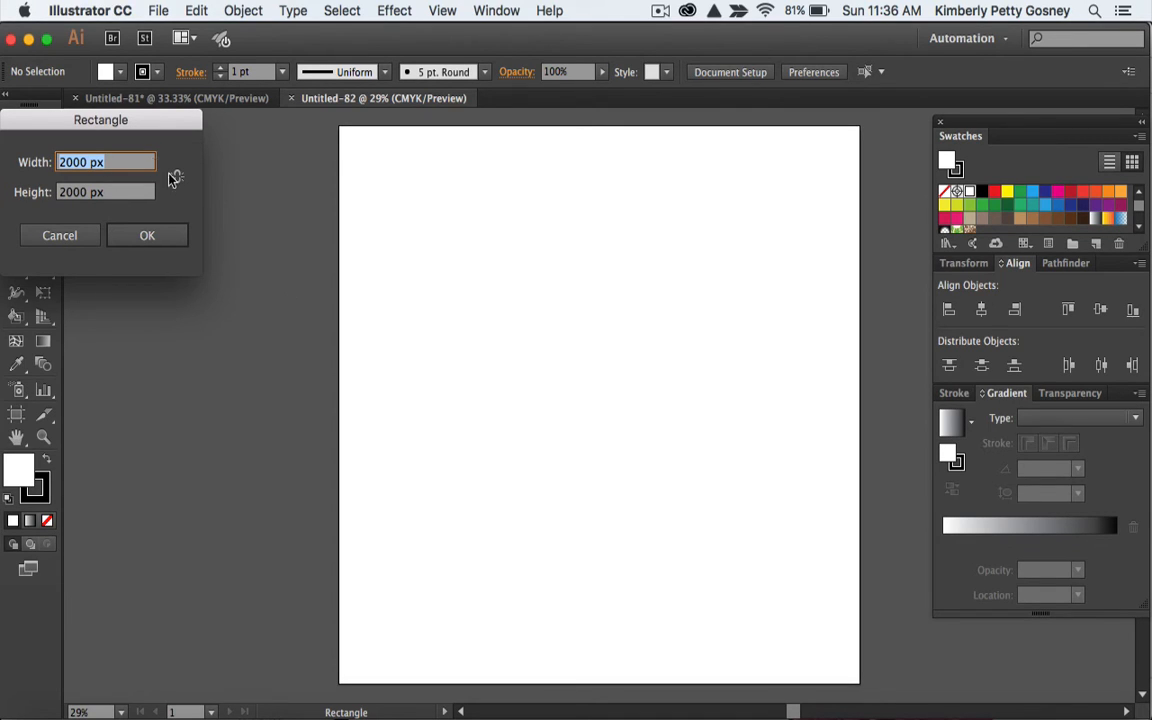
left_click(179, 179)
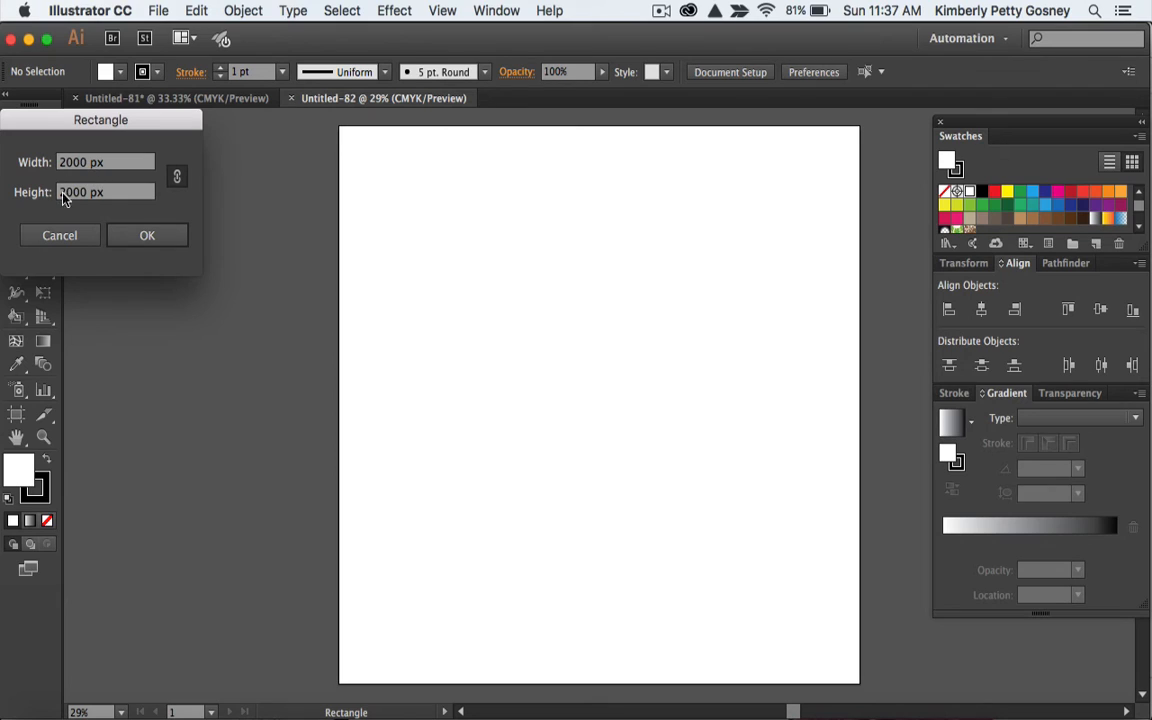
left_click(150, 238)
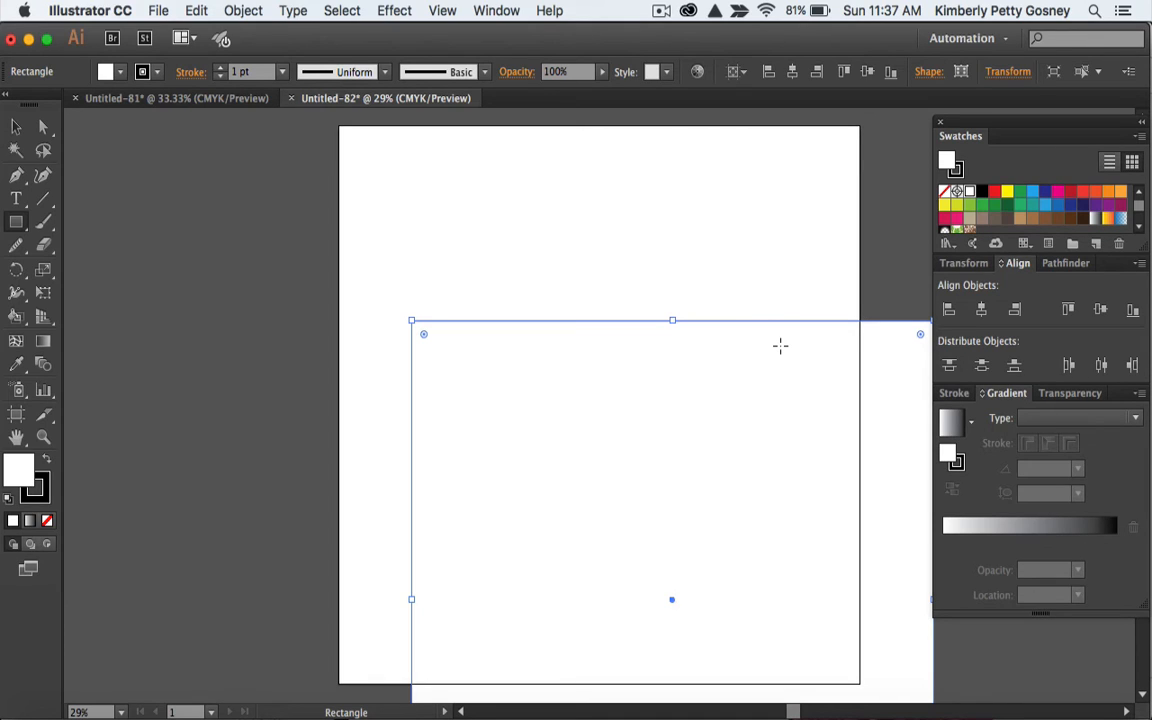
left_click(982, 311)
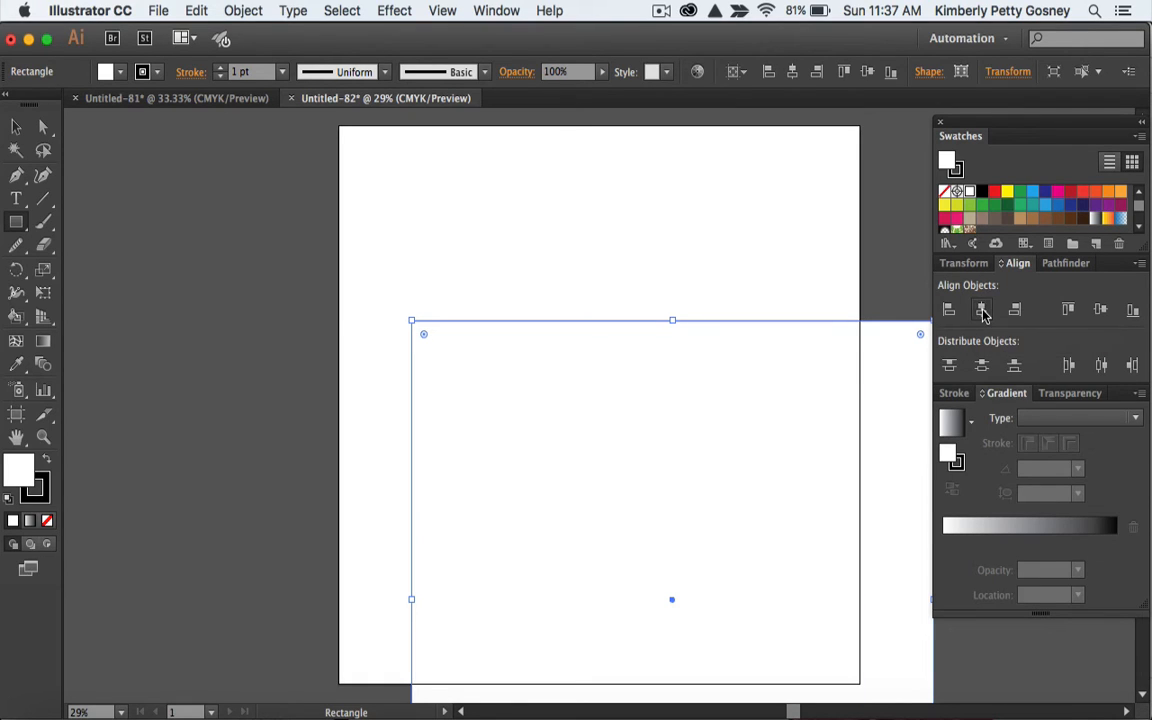
left_click(1100, 311)
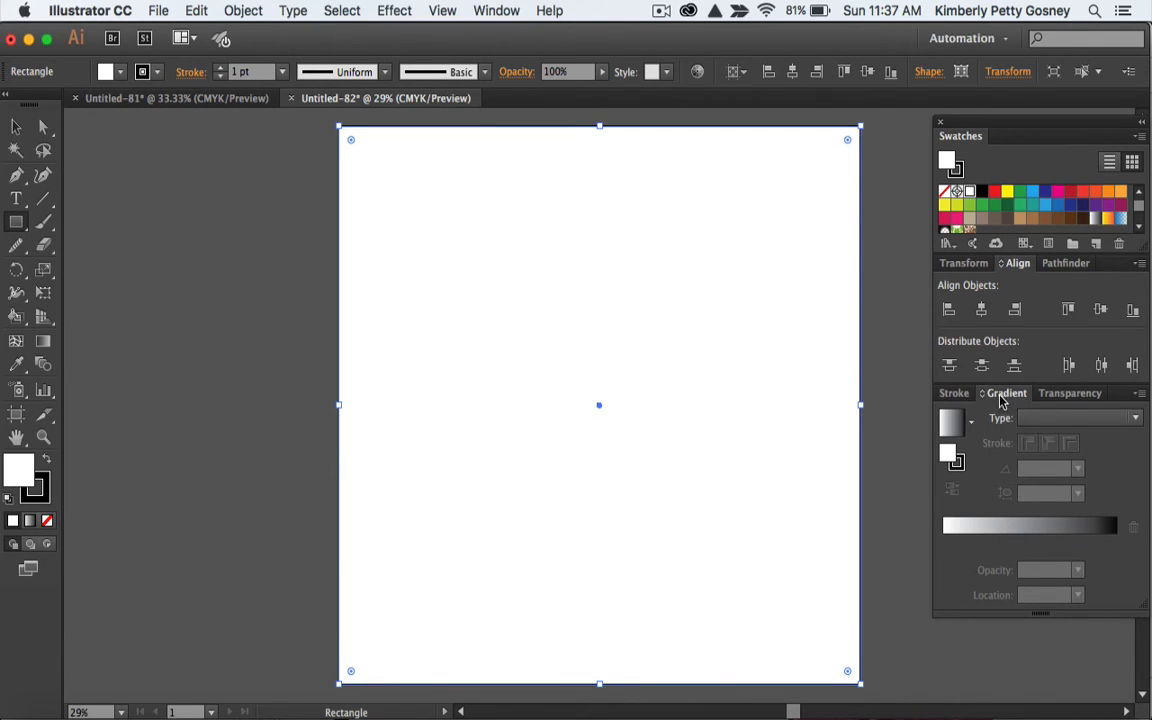
- Fill the rectangle with the white-to-black linear gradient and add a middle colour stop at about 47%
left_click(995, 536)
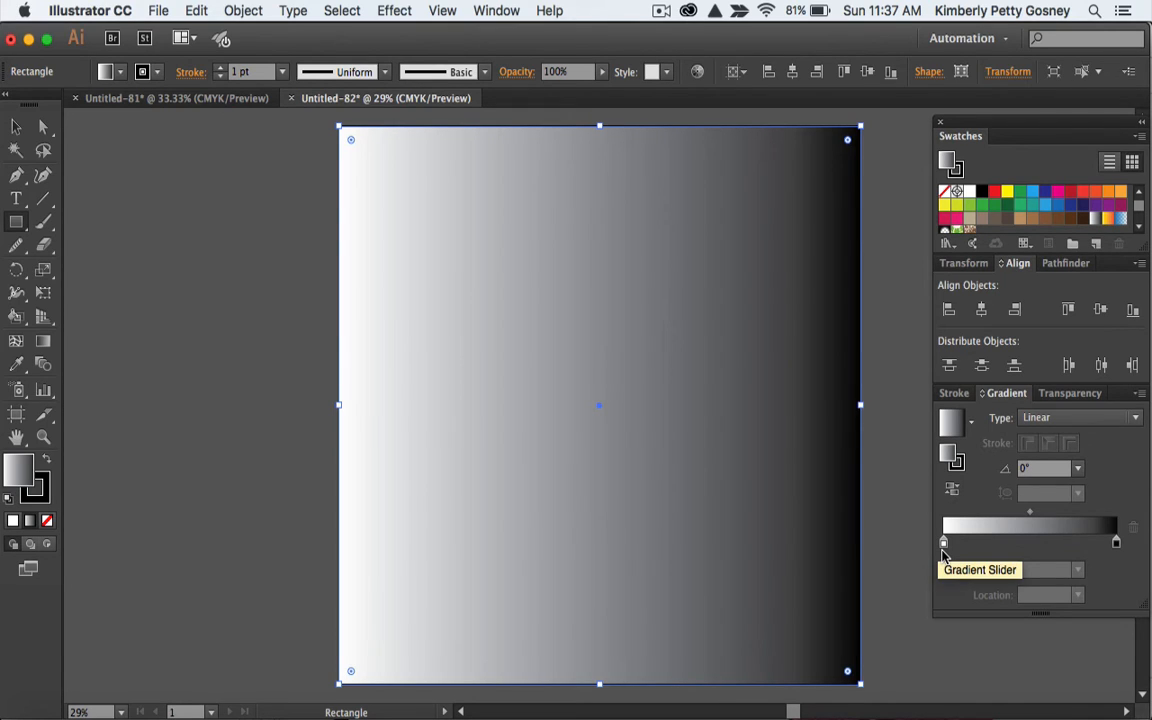
left_click(1024, 543)
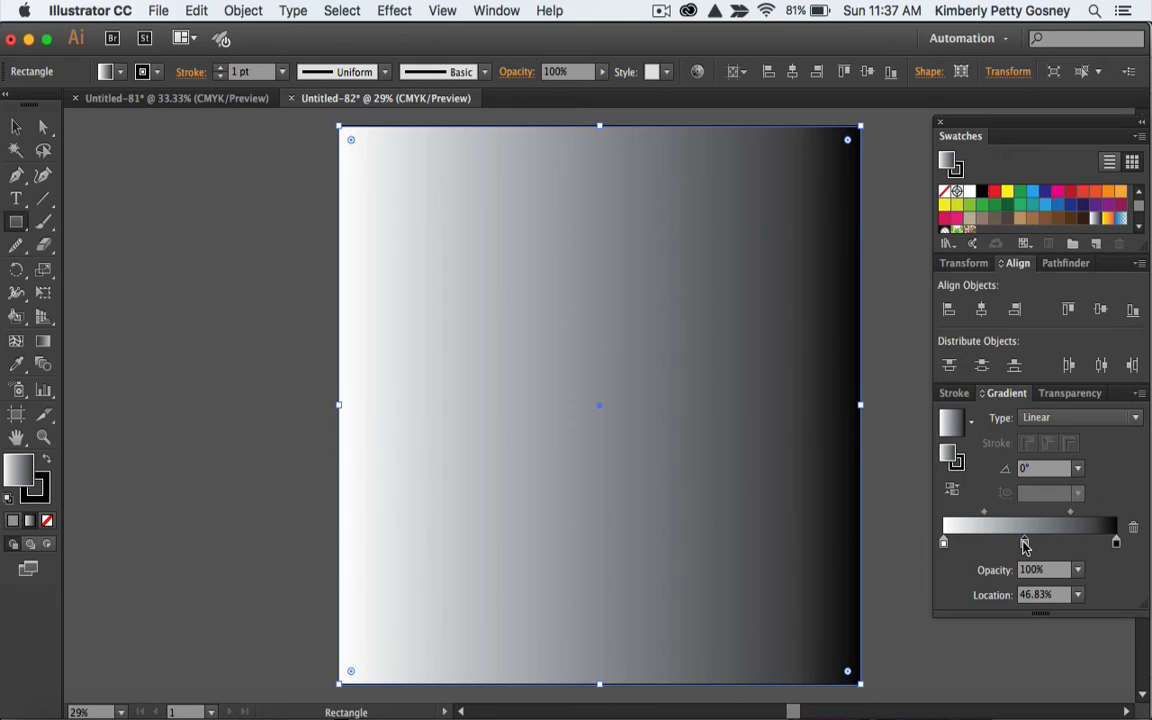
- Try the Radial gradient type on the rectangle and return it to Linear
left_click(1040, 420)
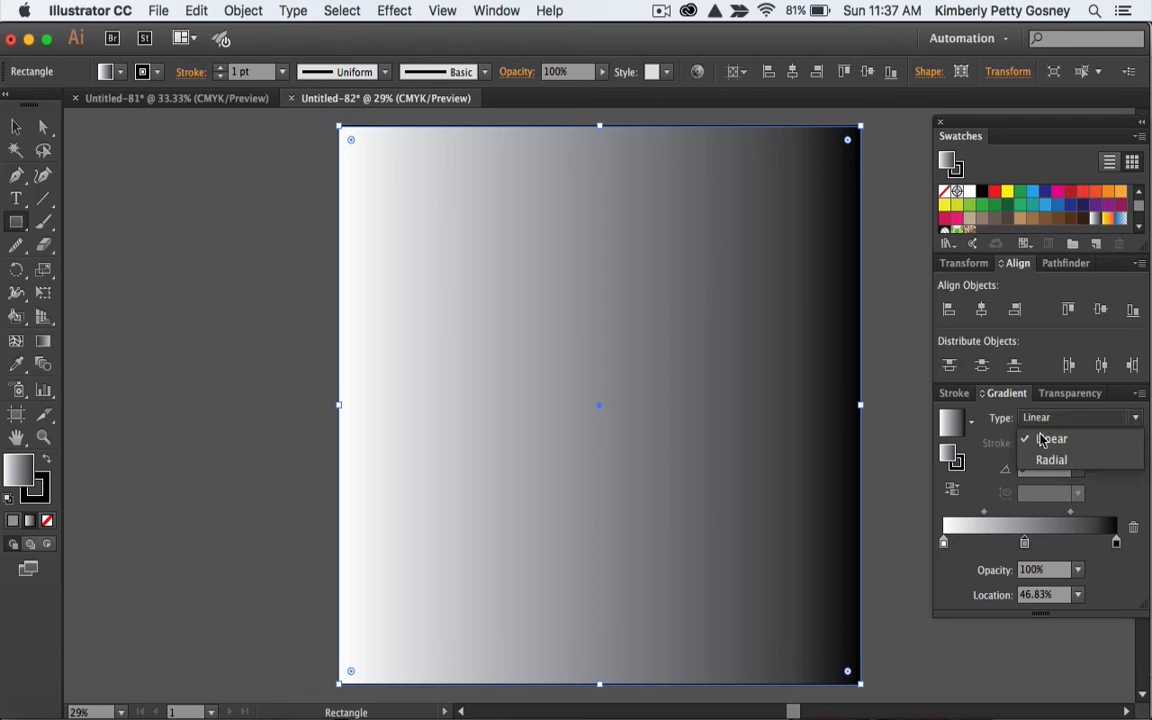
left_click(1050, 461)
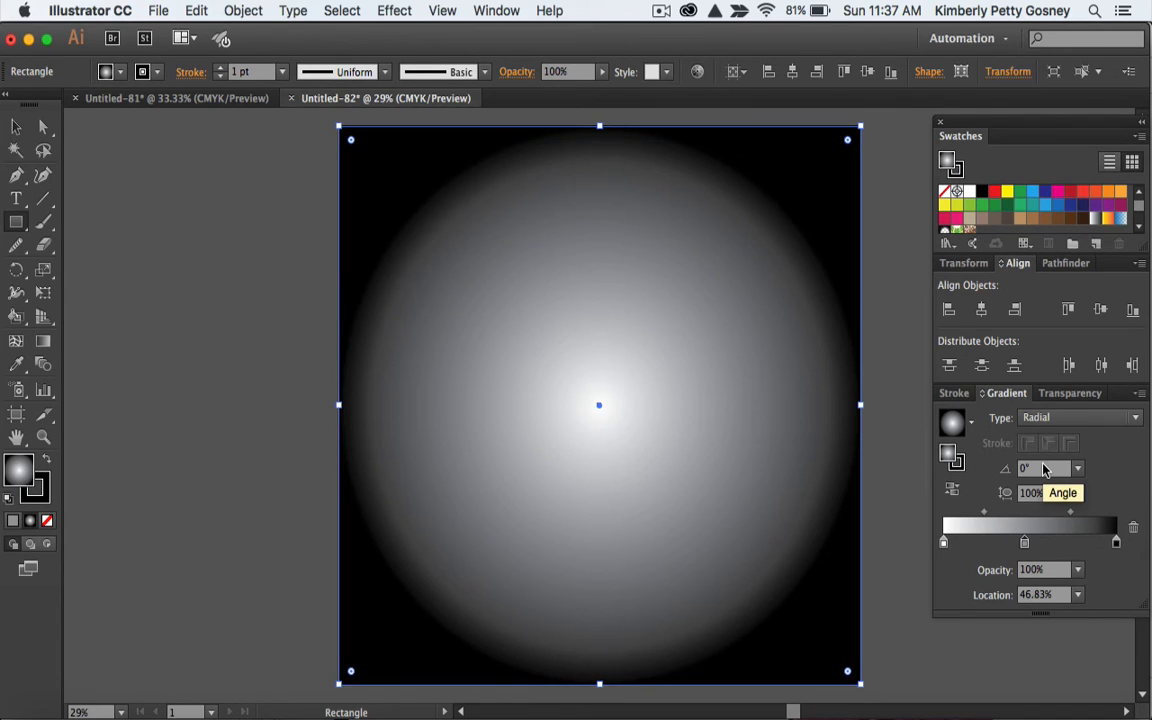
left_click(1045, 419)
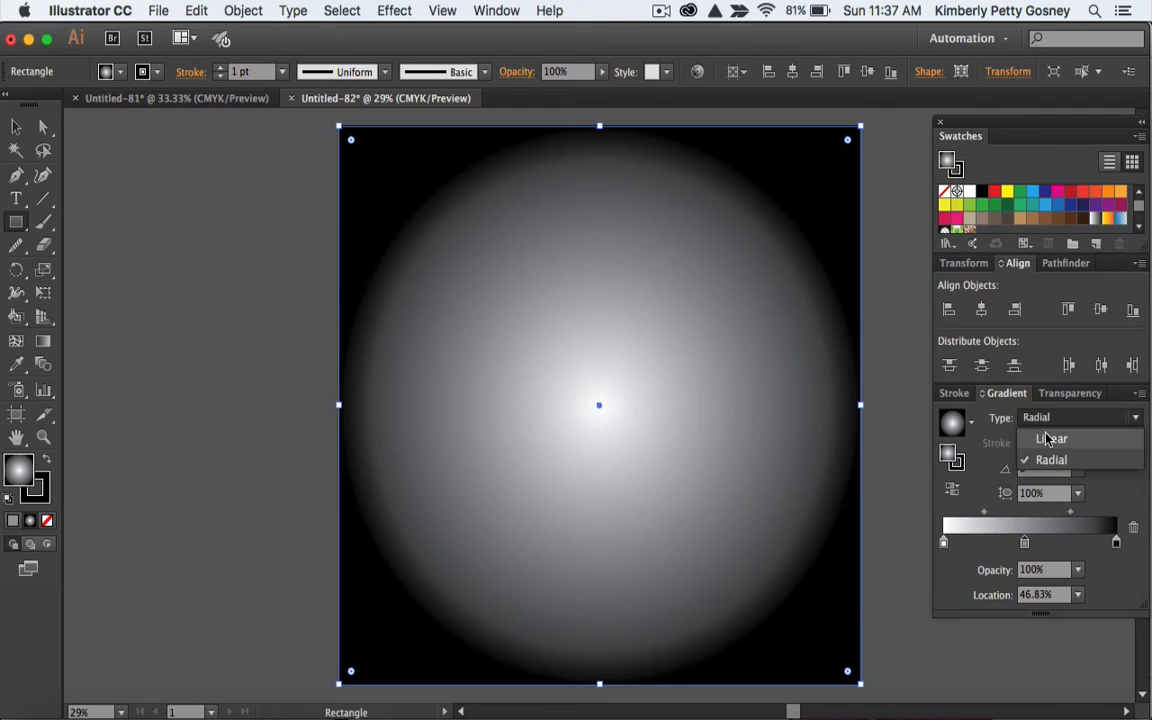
left_click(1046, 437)
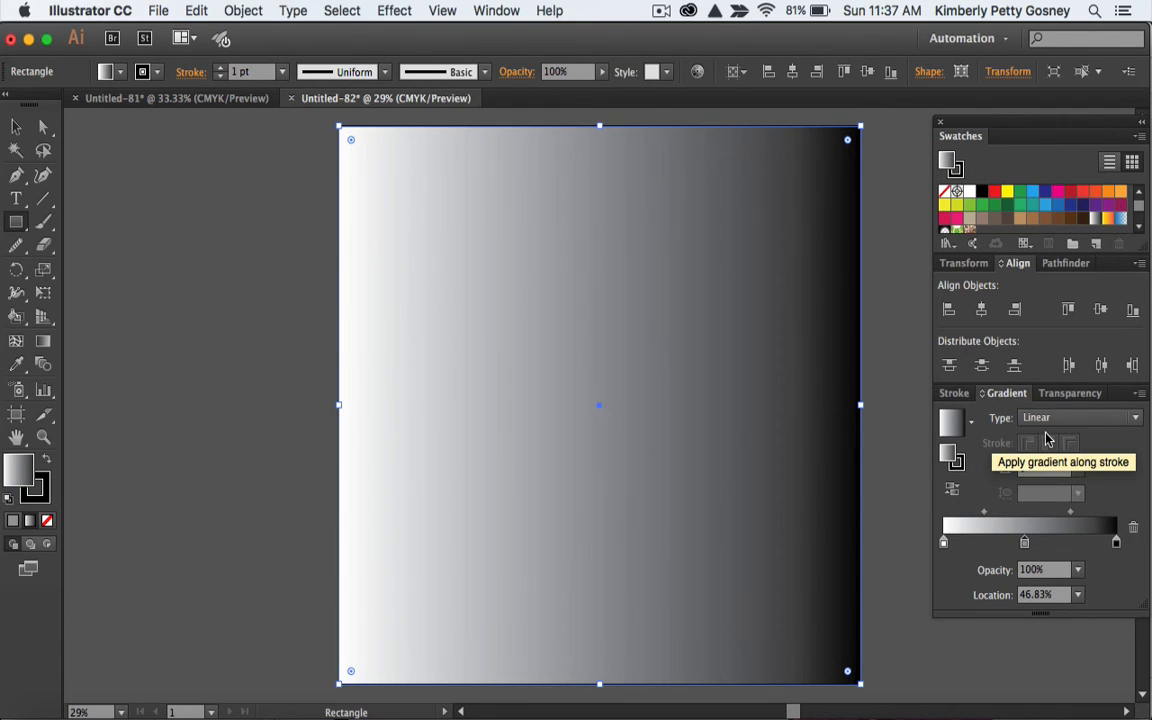
- Remove the rectangle's stroke and make its gradient fill active for editing
left_click(34, 485)
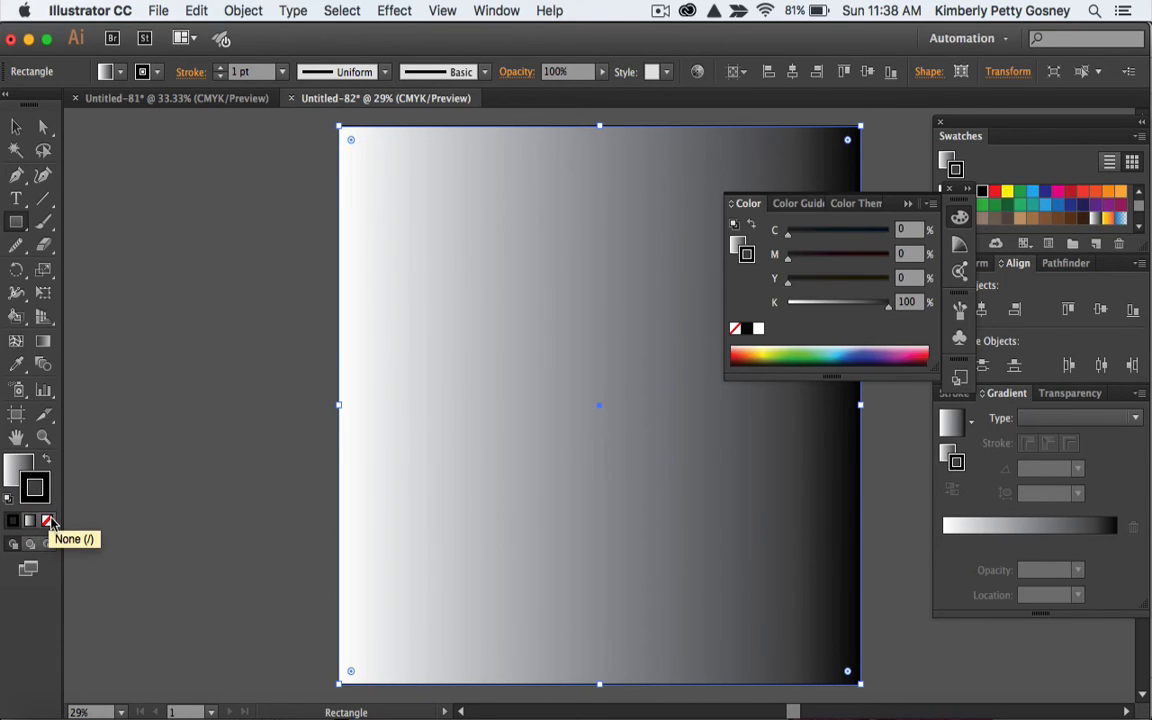
left_click(48, 520)
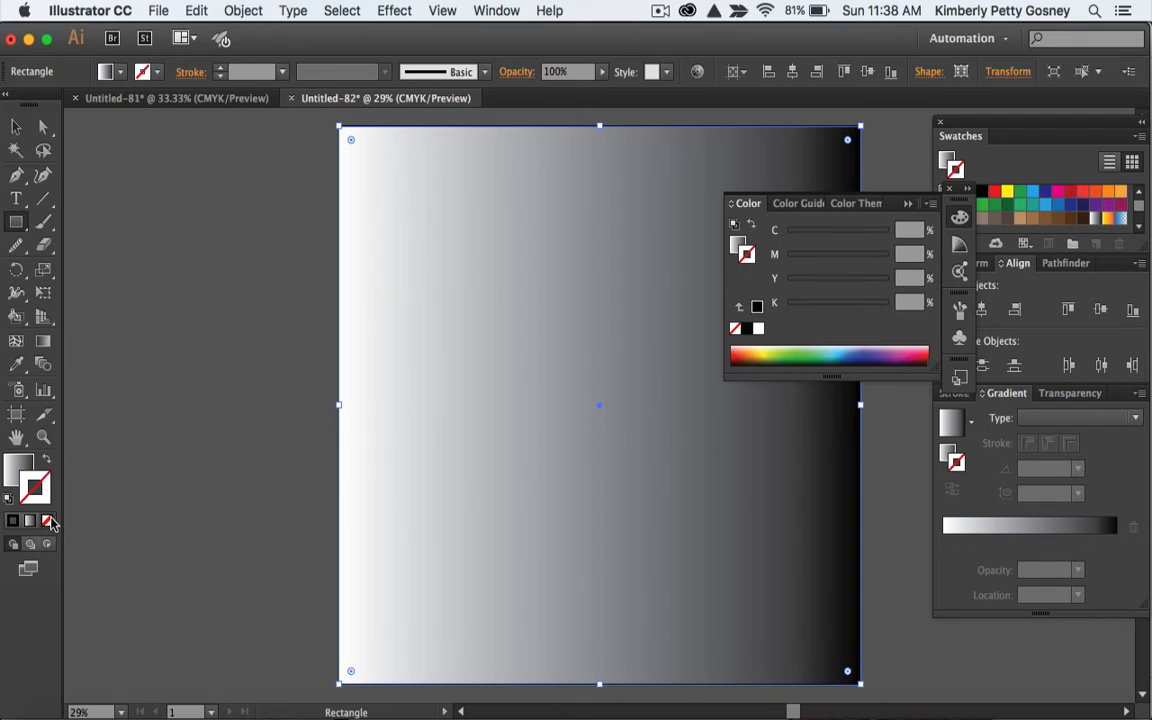
left_click(10, 465)
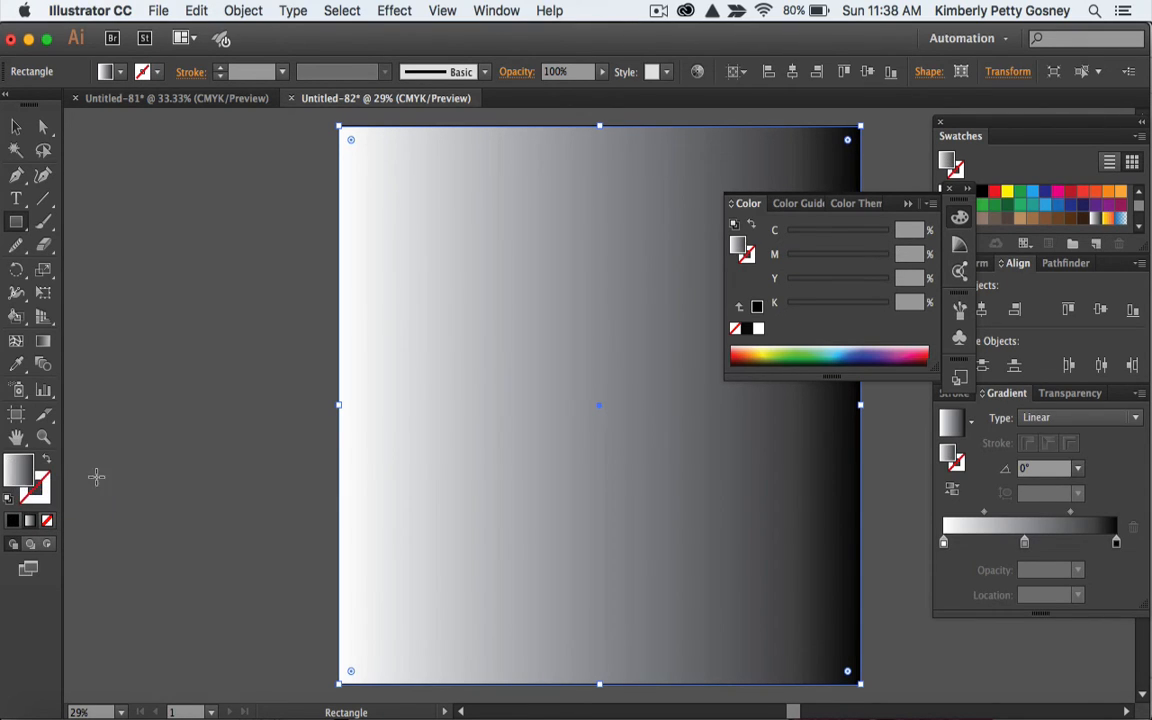
left_click(44, 484)
- Colour the gradient's starting stop crimson (C=10 M=100 Y=50 K=0) and its middle stop red-orange (C=0 M=80 Y=95)
left_click(945, 545)
double_click(945, 545)
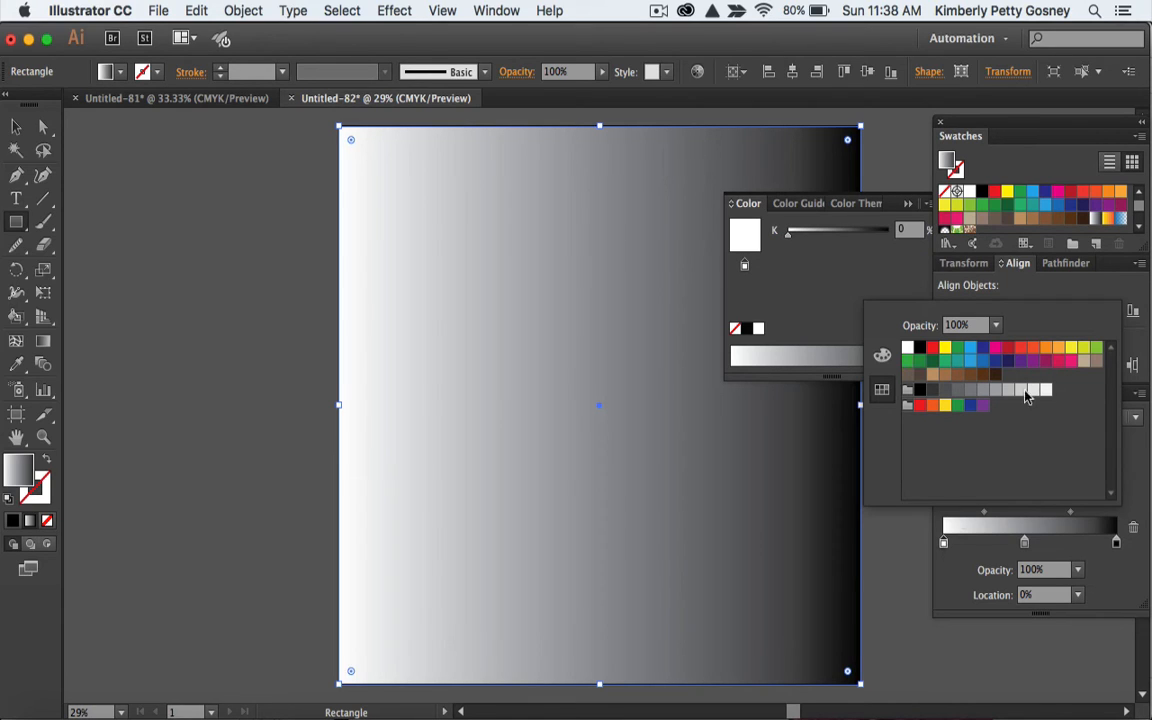
left_click(1059, 362)
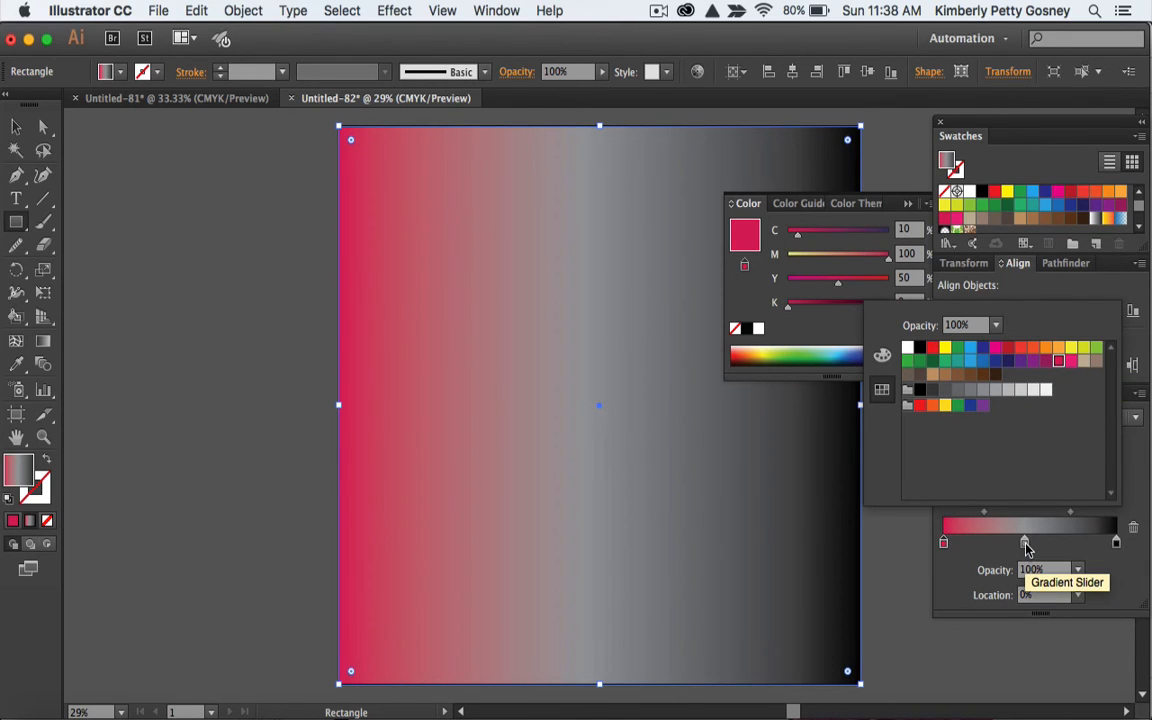
left_click(1025, 545)
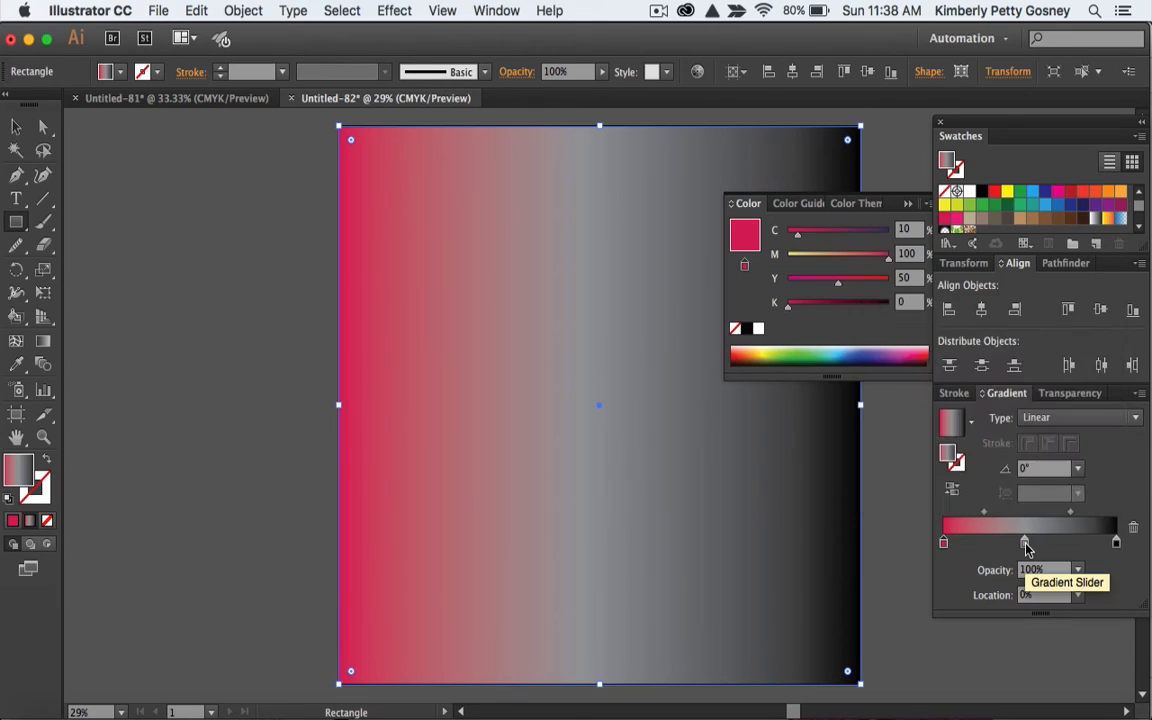
double_click(1025, 545)
left_click(1031, 350)
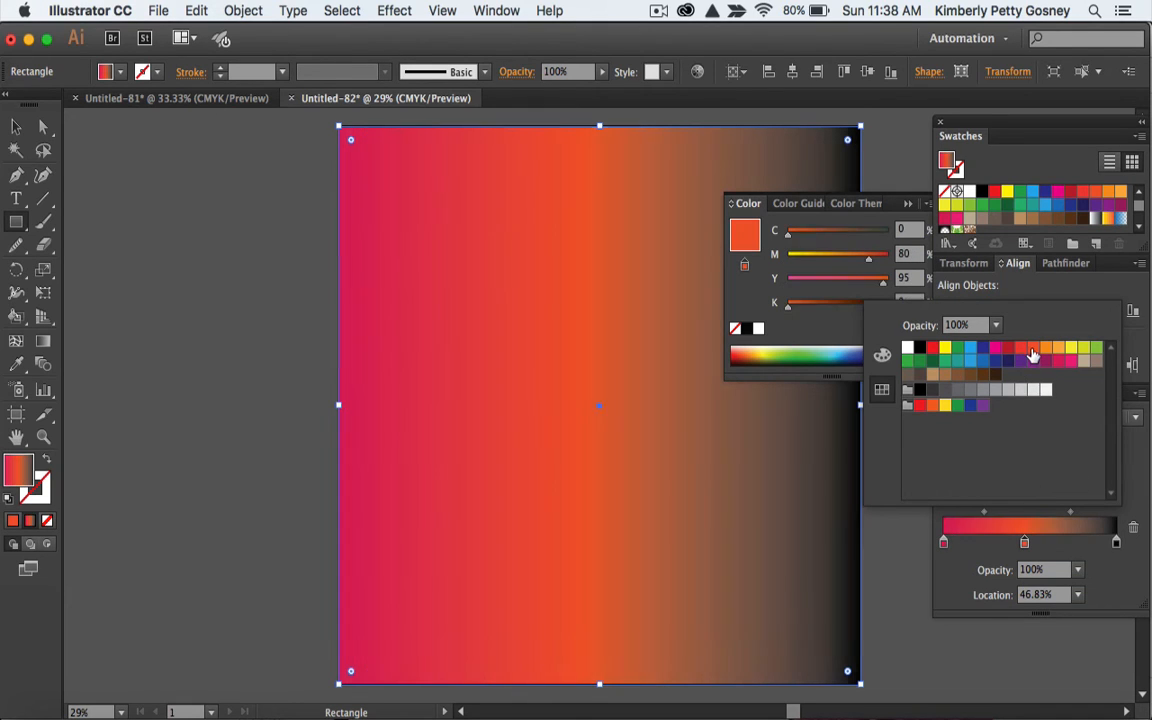
- Colour the gradient's end stop orange (C=0 M=50 Y=100 K=0) and dismiss the colour pop-up and the Color panel
left_click(1118, 545)
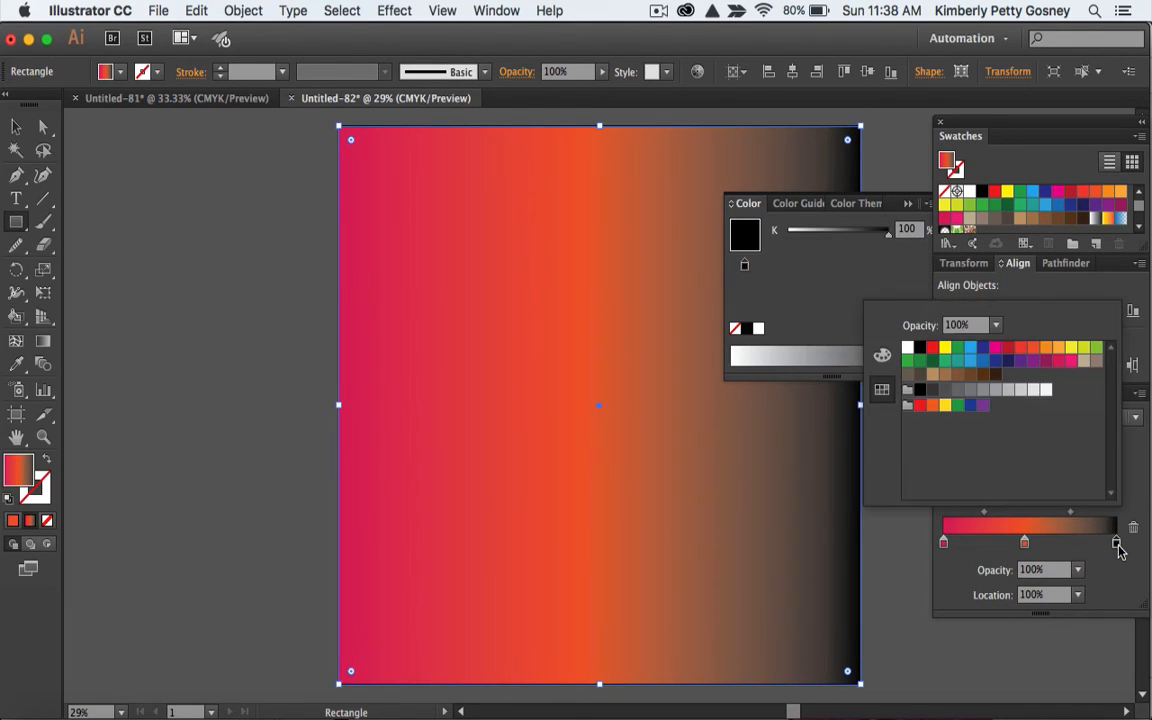
left_click(1046, 349)
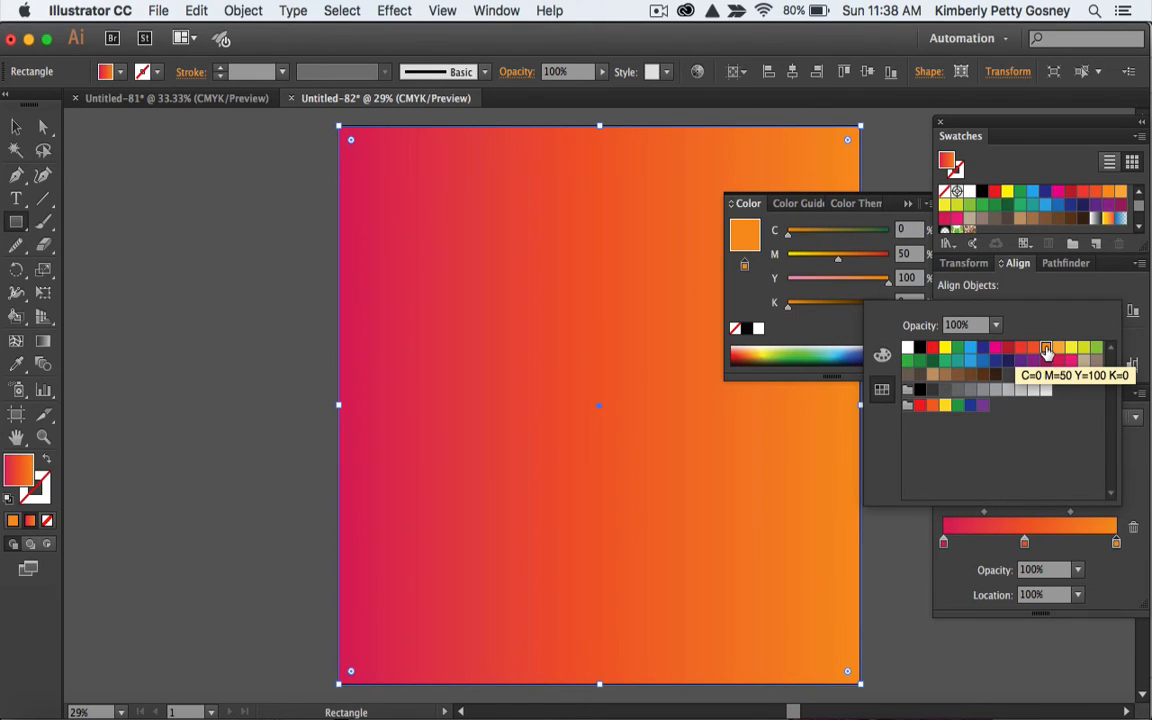
left_click(905, 203)
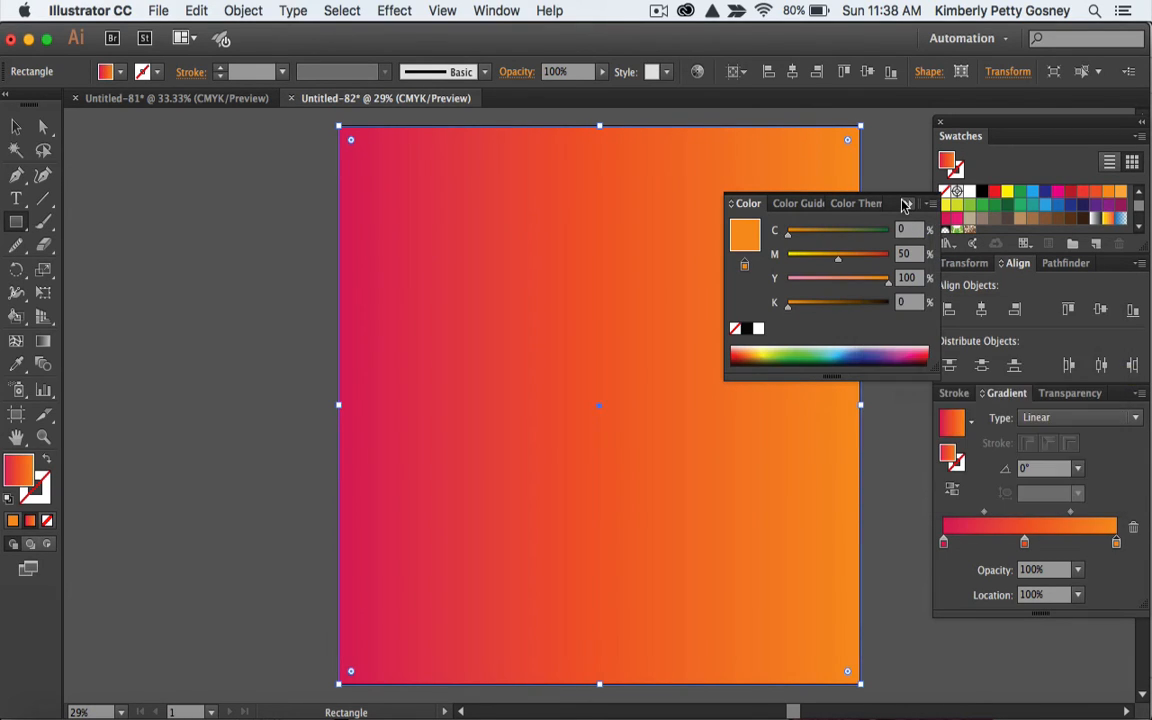
left_click(903, 203)
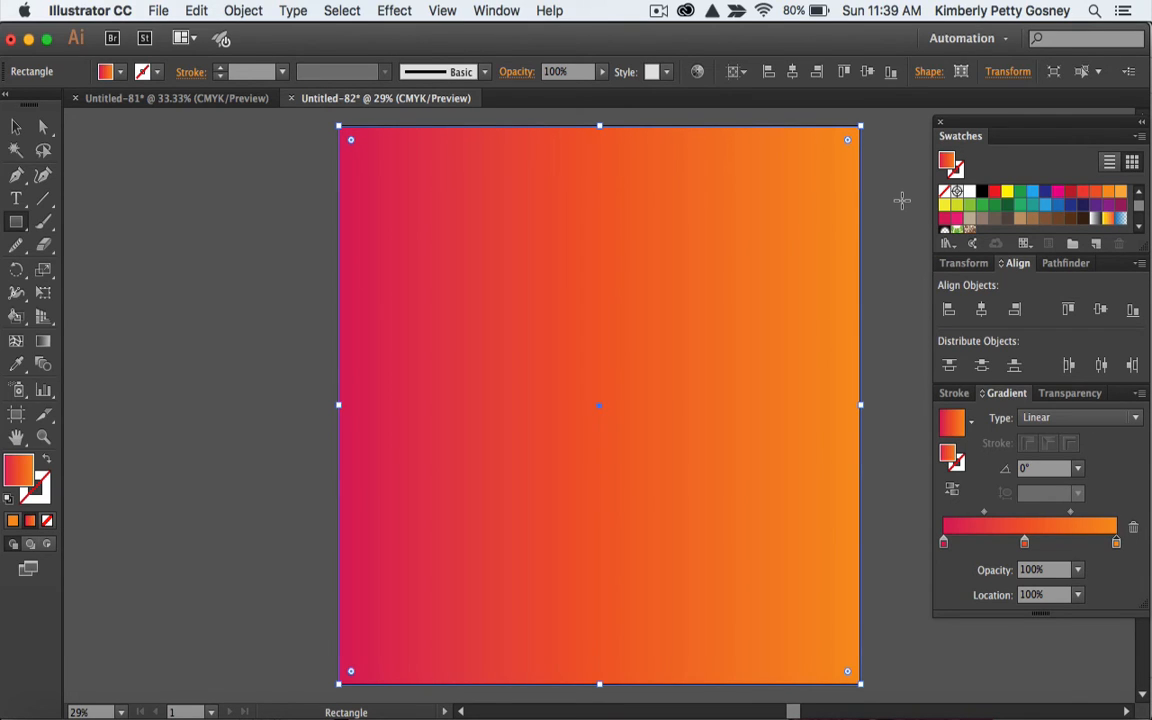
- Start a text object at the centre of the gradient square and choose the Sweet Pea font for it
left_click(15, 200)
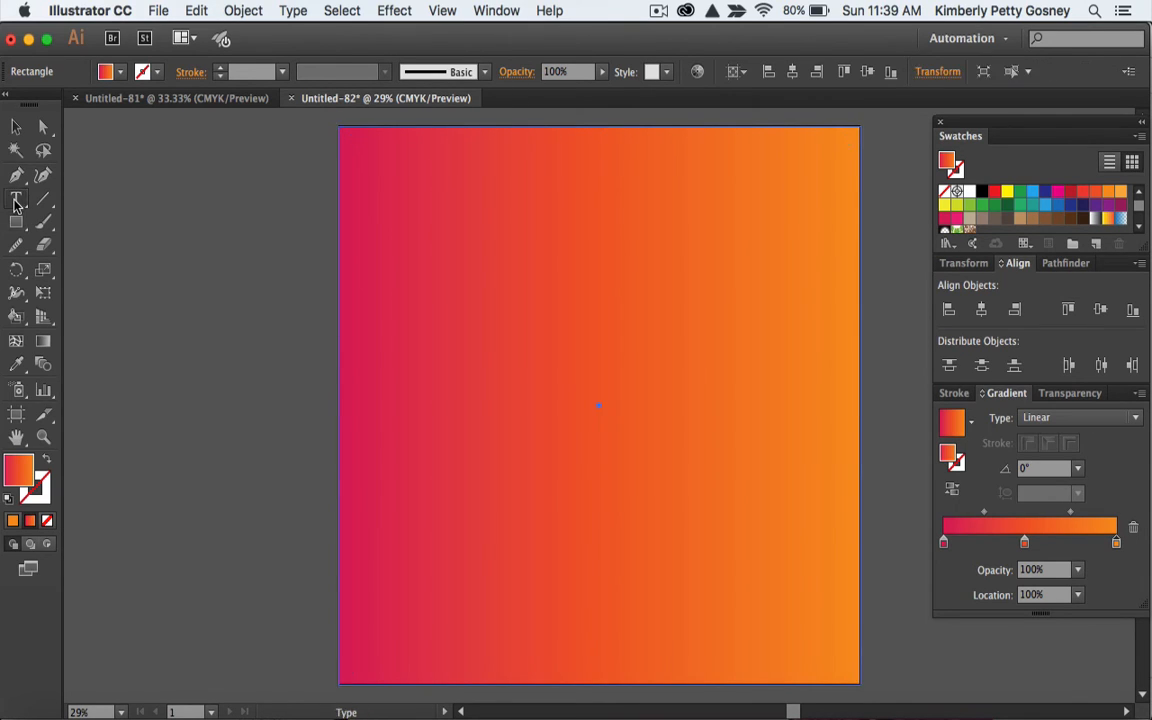
left_click(15, 203)
left_click(84, 199)
left_click(600, 405)
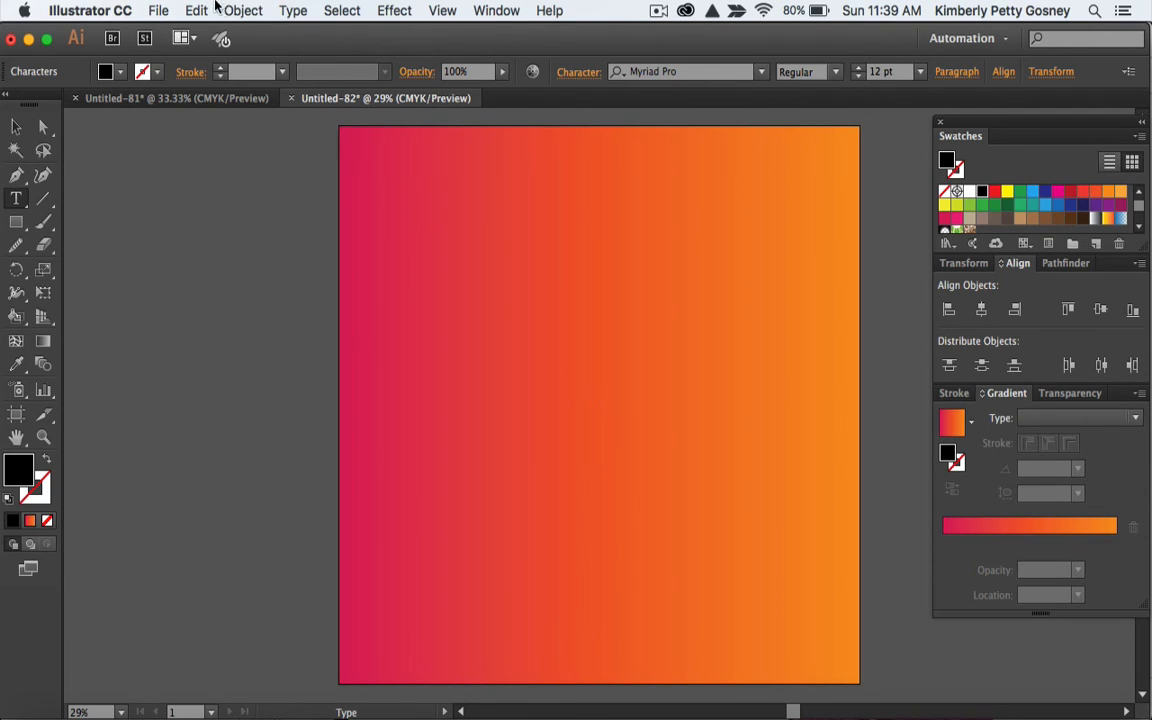
left_click(293, 10)
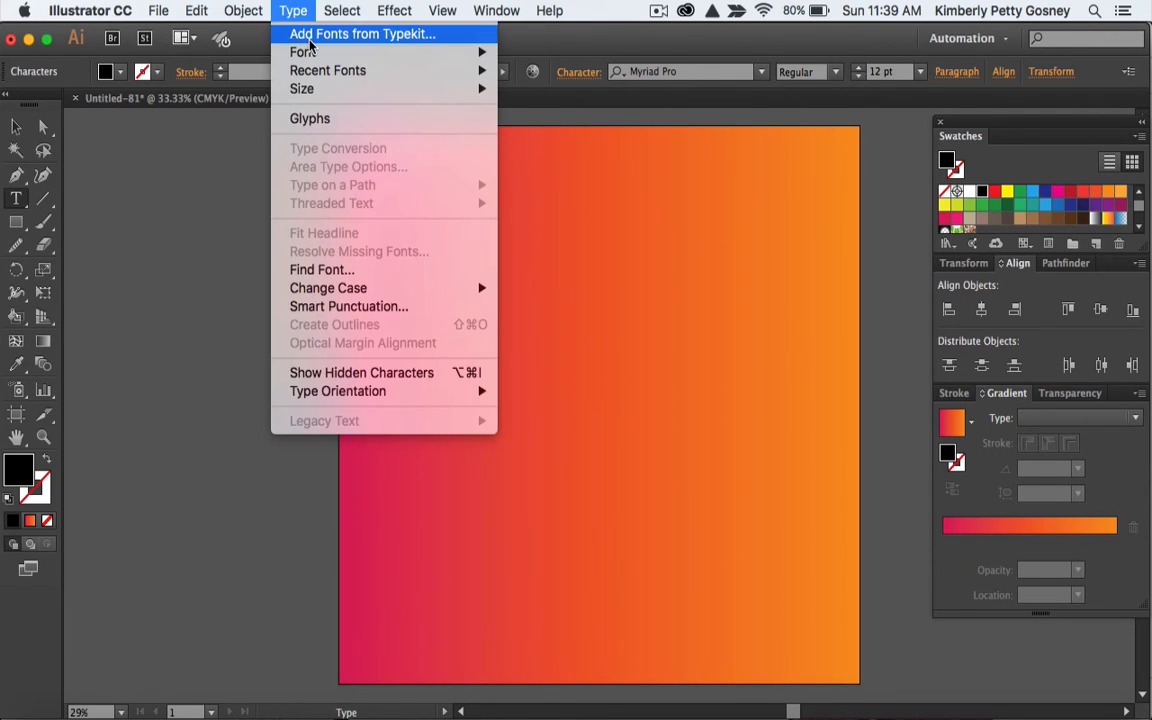
mouse_move(303, 52)
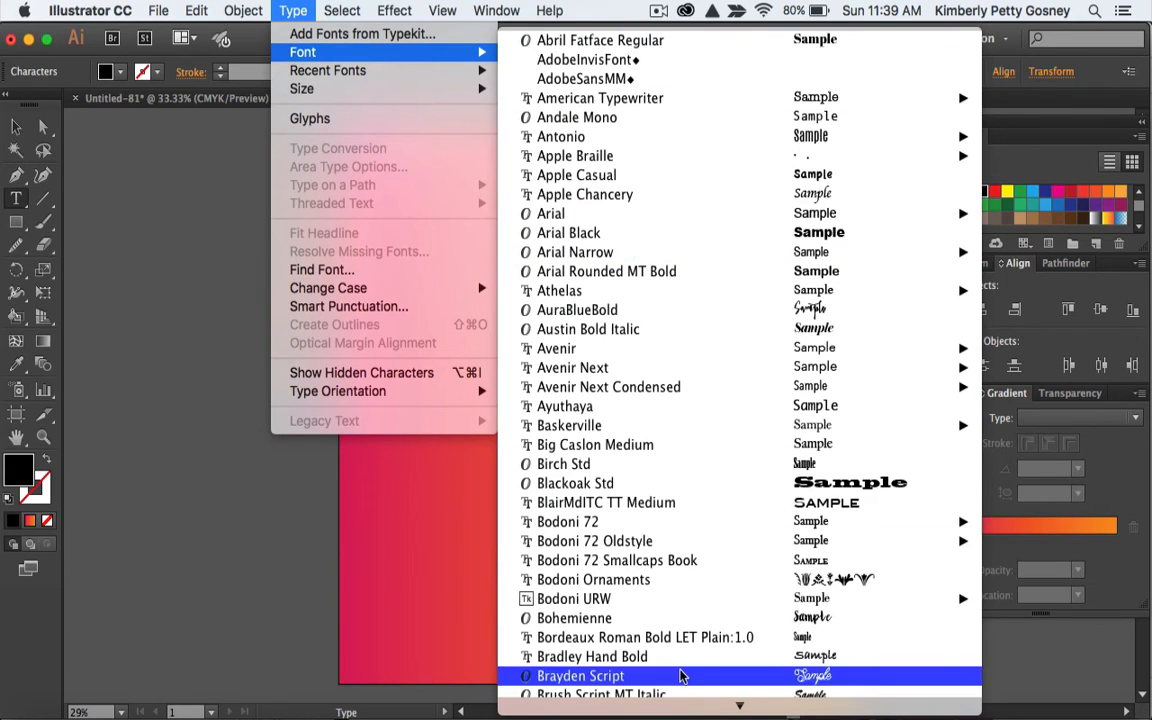
scroll(650, 676, "down", 5)
mouse_move(655, 586)
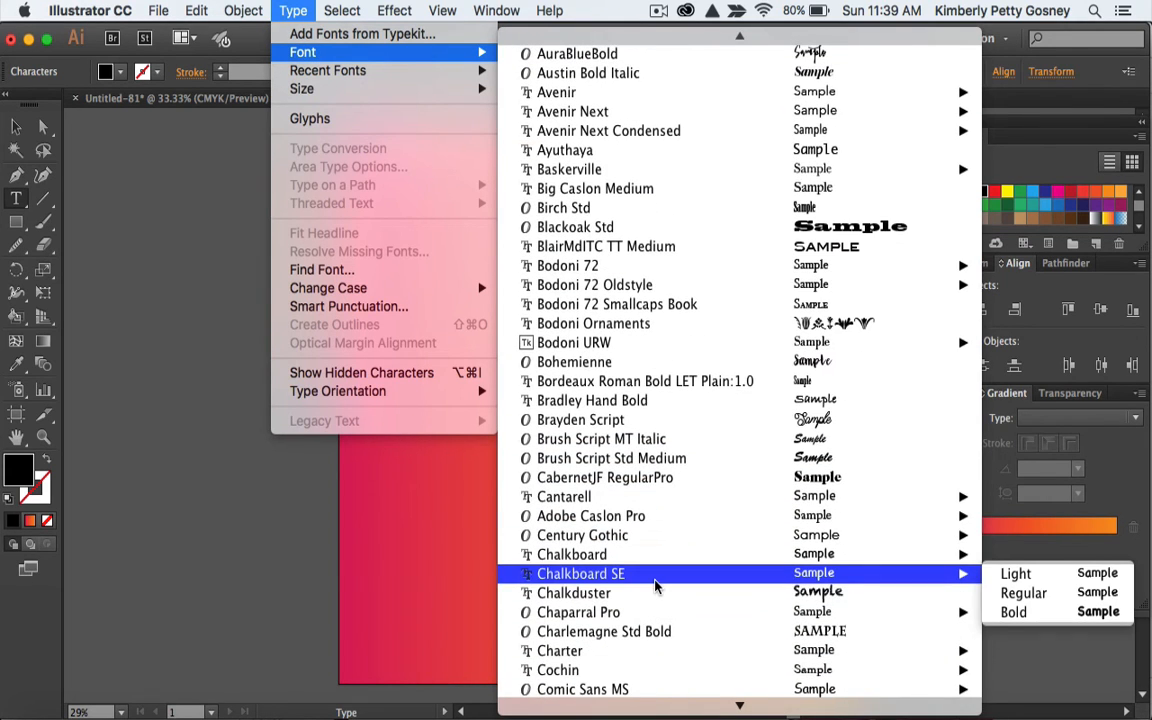
scroll(655, 586, "down", 20)
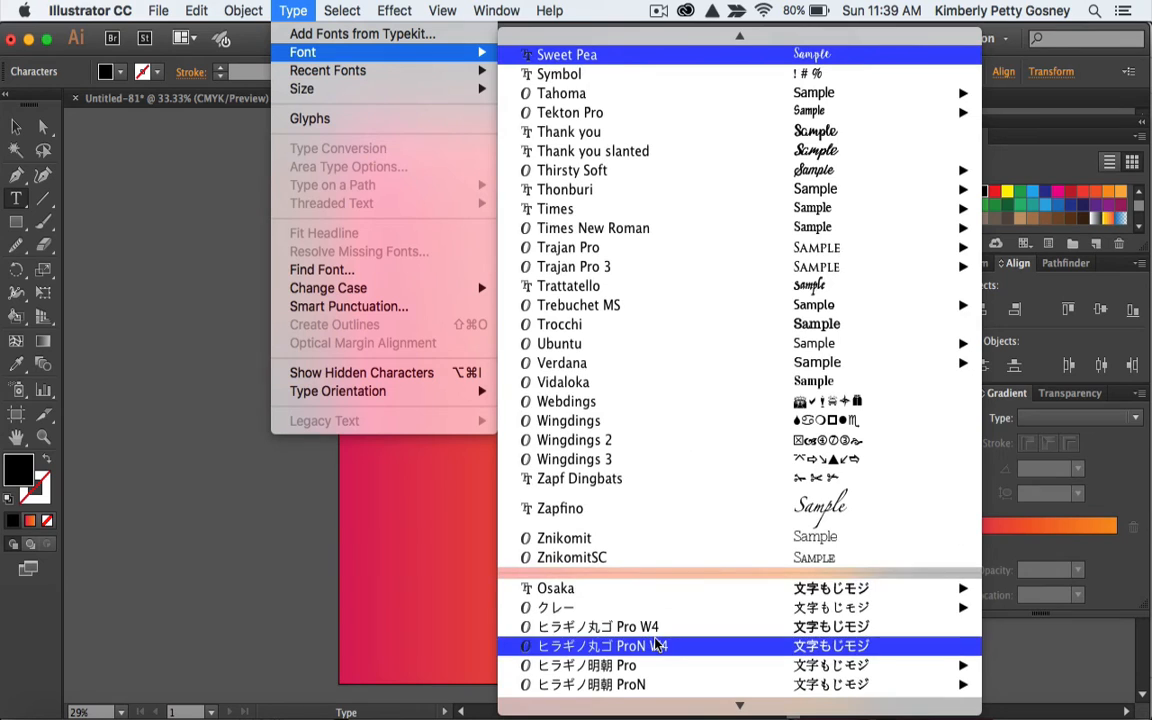
left_click(615, 55)
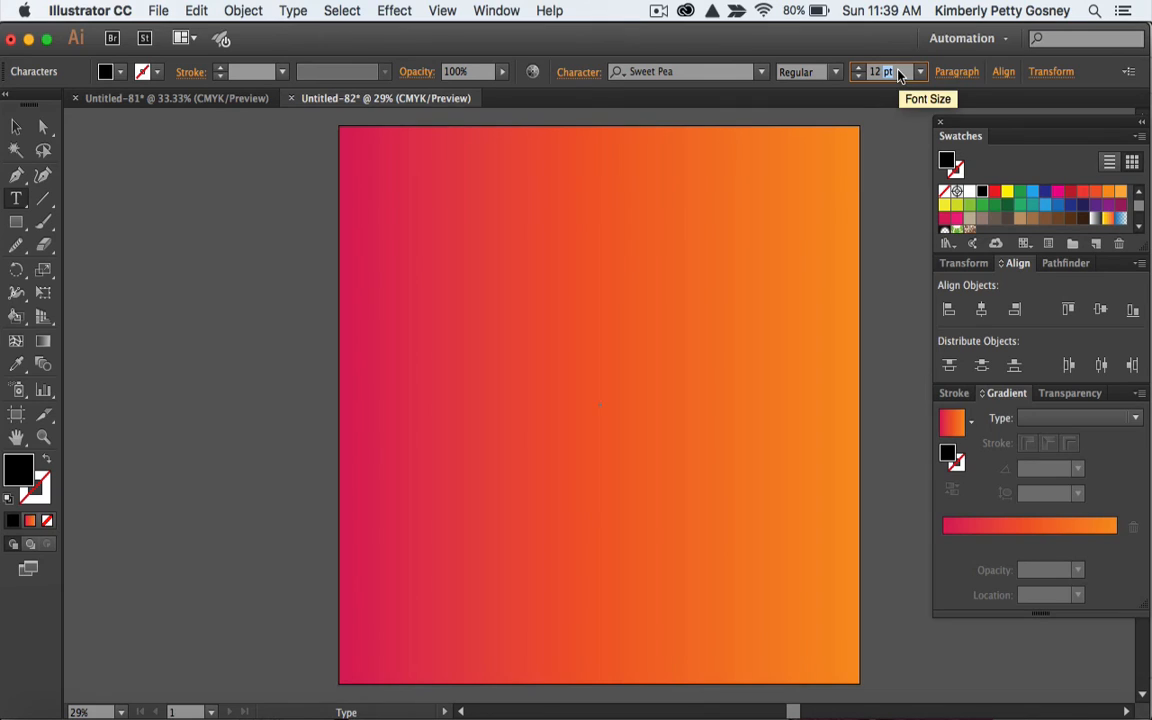
- Set the font size to 150 pt and enter the text "makingheadway" at the centre of the gradient square
key("BackSpace")
type("150")
key("Tab")
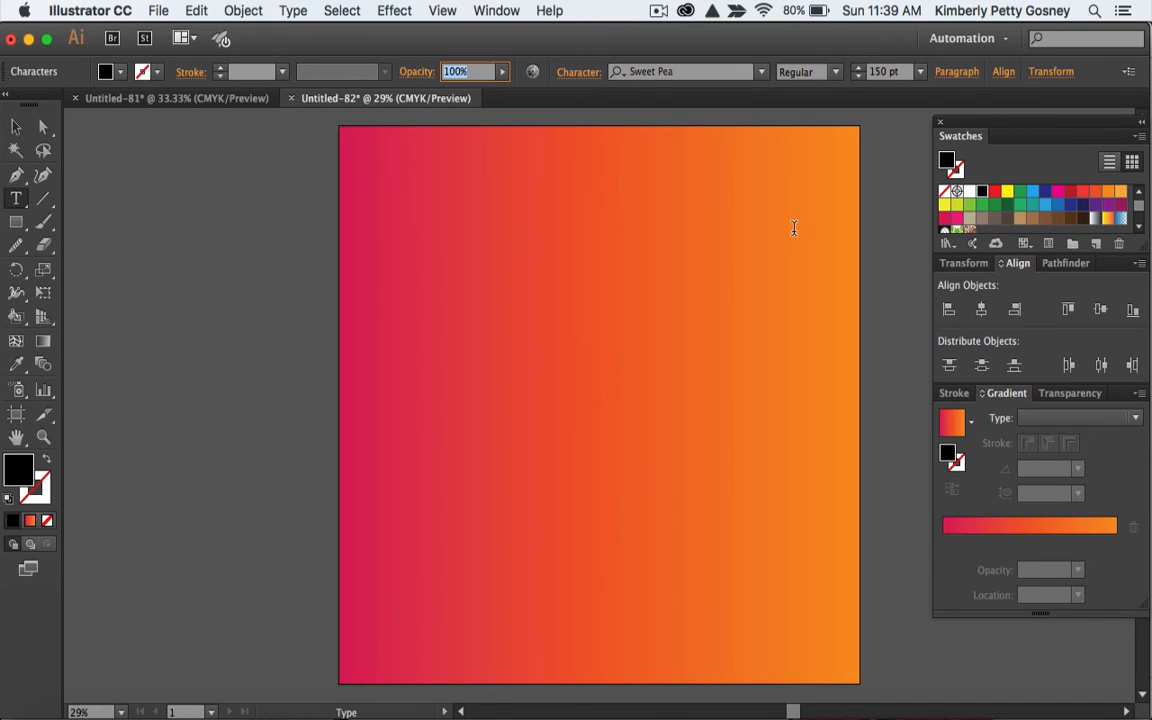
type("ma")
left_click(600, 403)
type("makingh ")
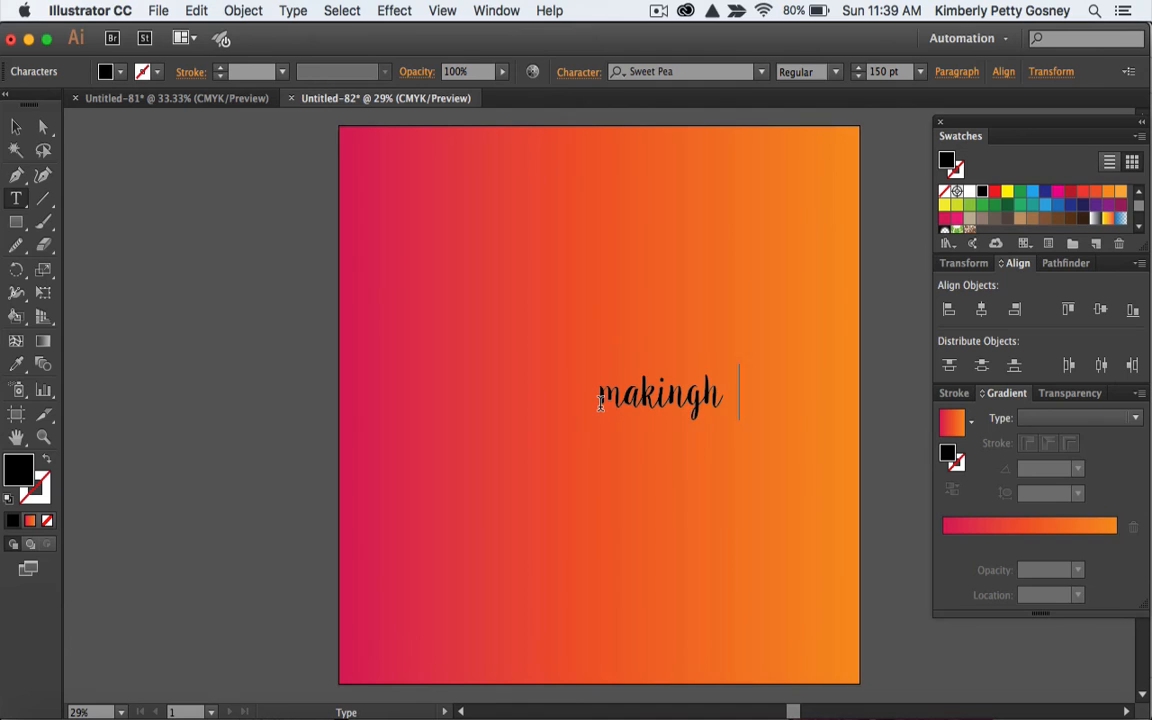
type("eadway")
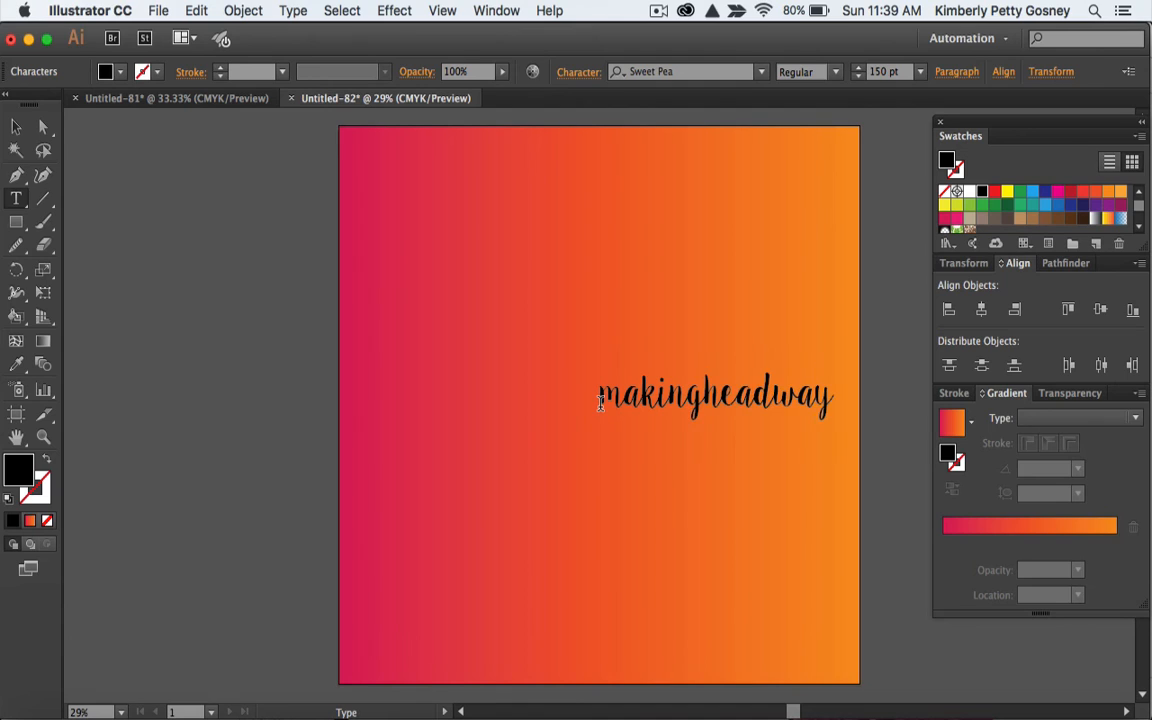
- Scale the "makingheadway" lettering up proportionally until it spans nearly the full width of the gradient square
left_click(16, 127)
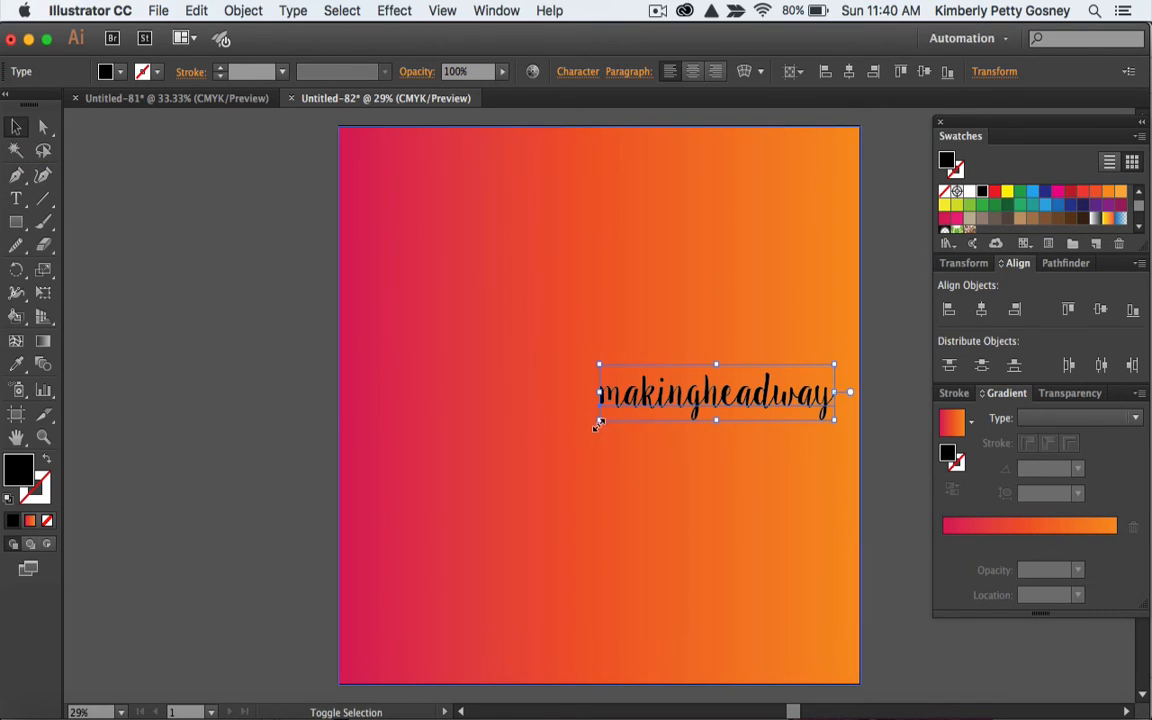
left_click_drag(597, 424, 348, 601)
left_click_drag(836, 366, 855, 356)
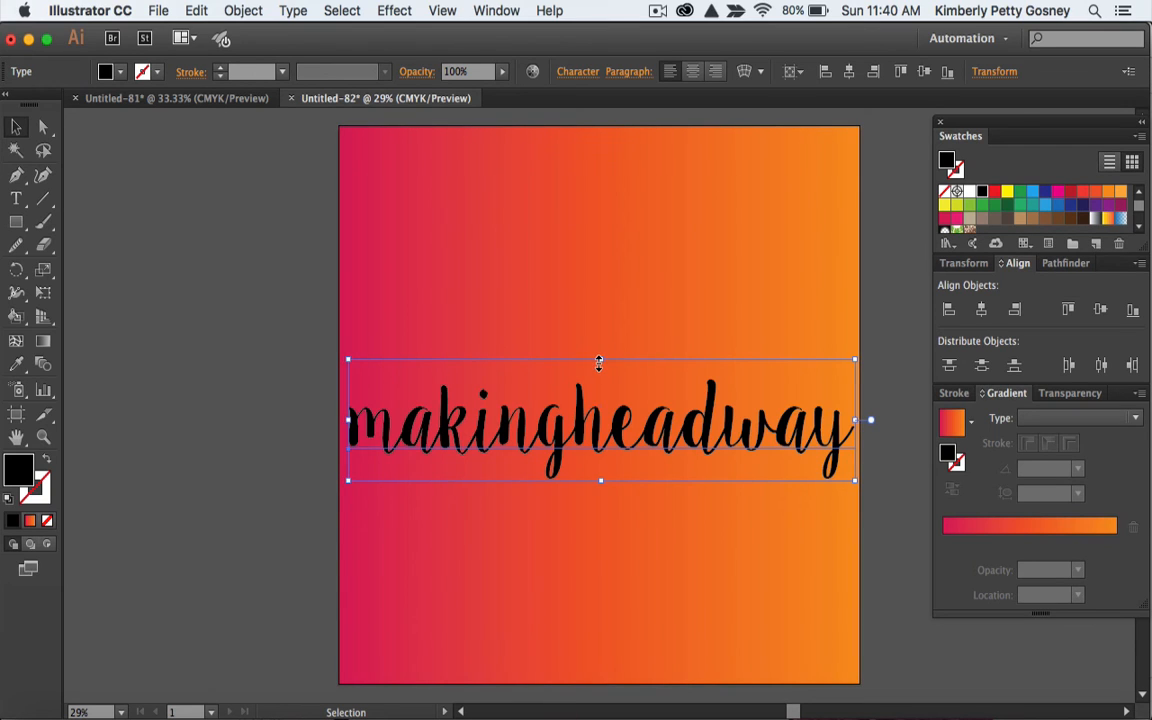
- Try stretching the lettering taller than its natural proportions and undo that scaling
left_click_drag(598, 362, 599, 254)
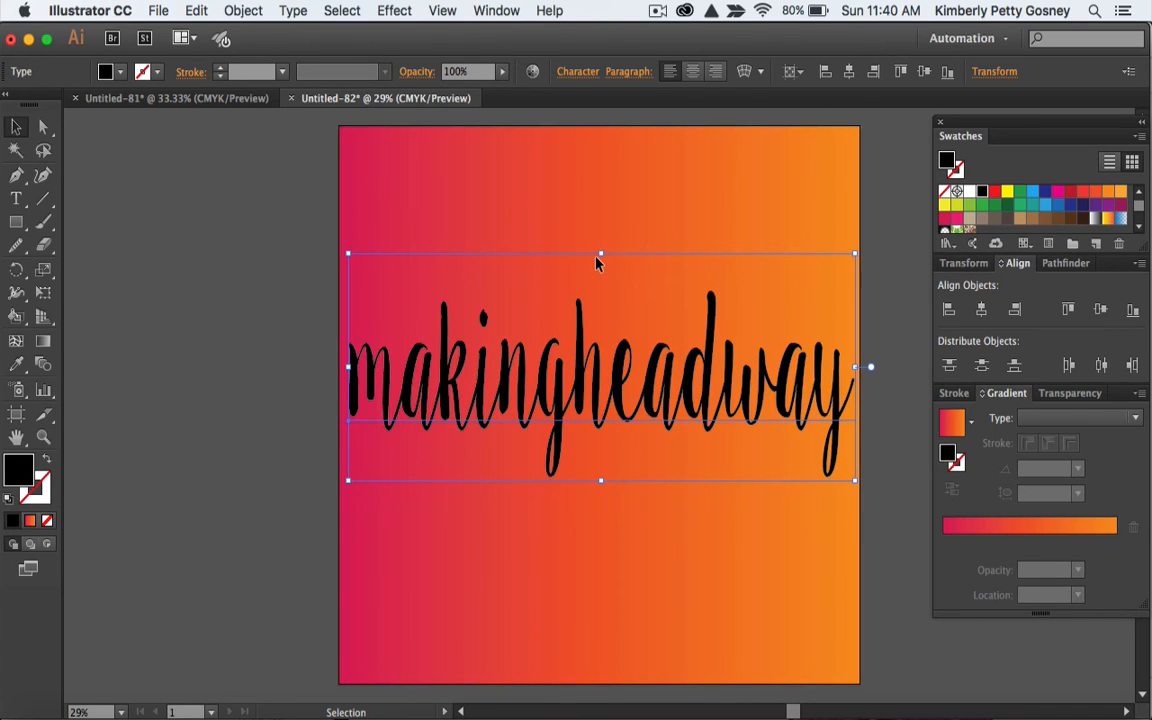
key("super+z")
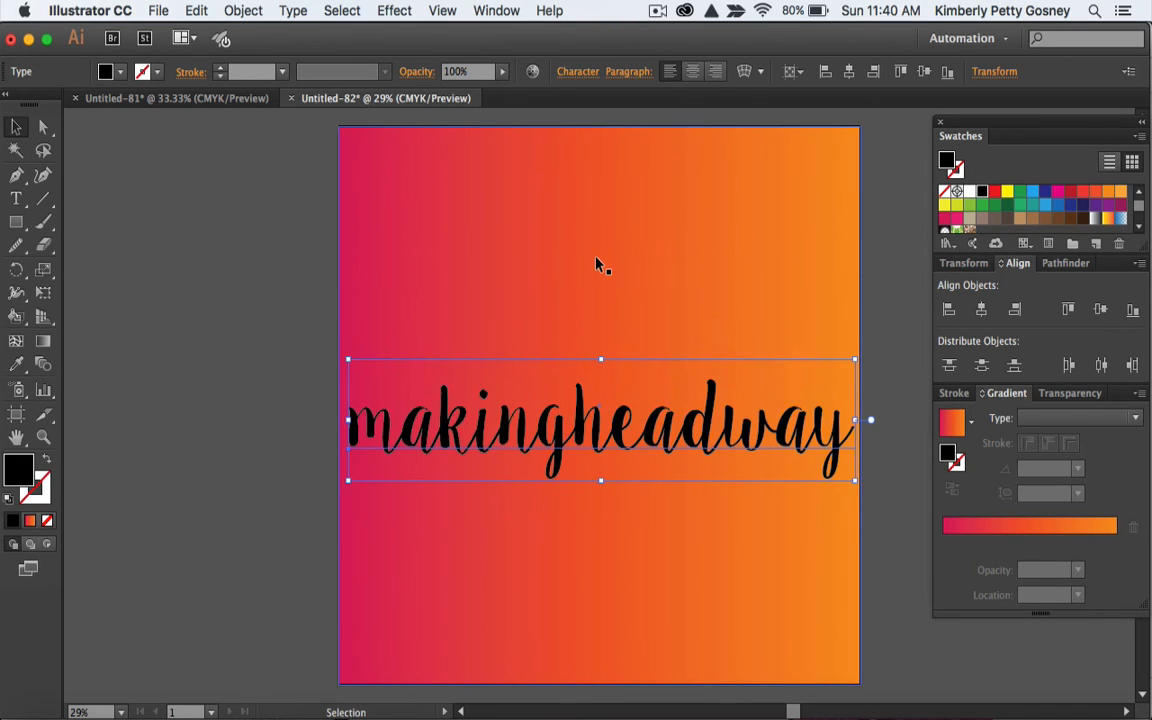
left_click(196, 10)
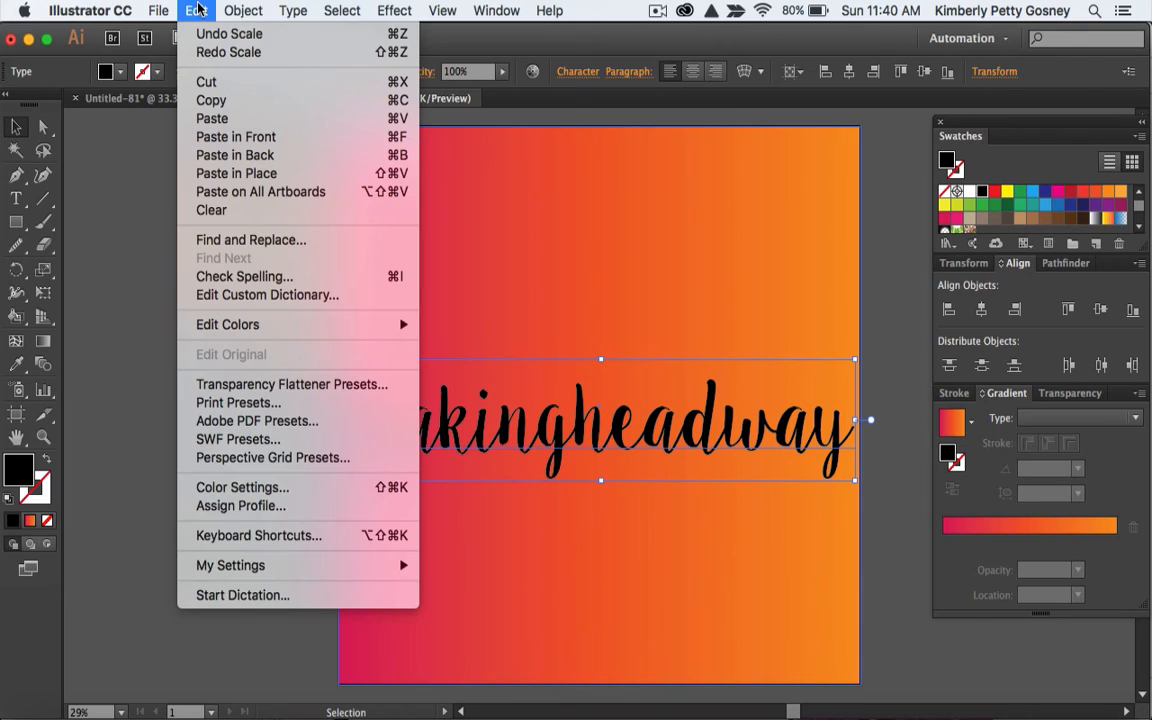
left_click(198, 12)
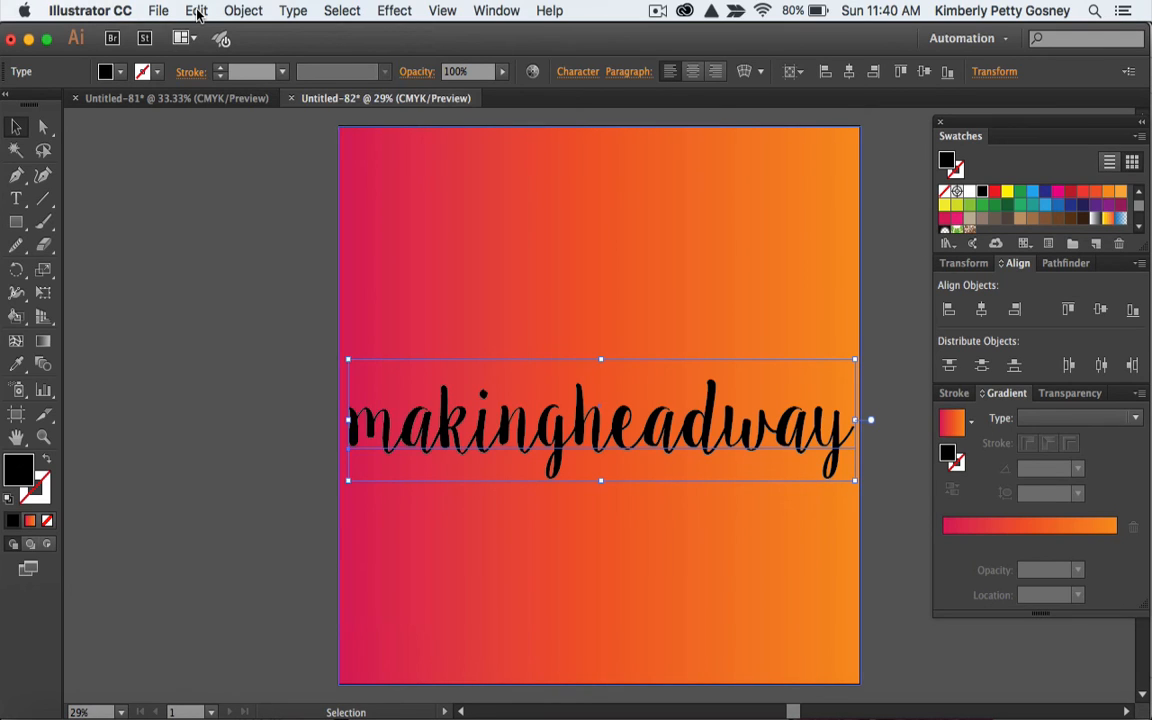
- Remove the lettering's fill, select it together with the gradient square, and make a clipping mask from them
left_click(46, 523)
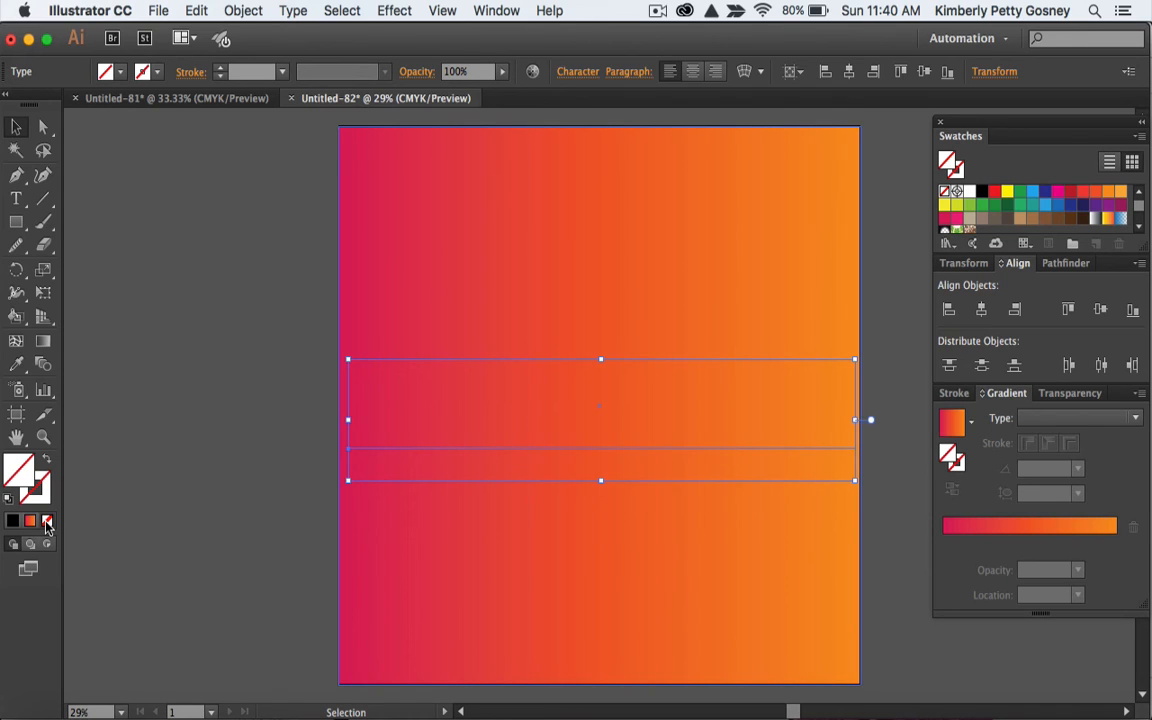
left_click(338, 11)
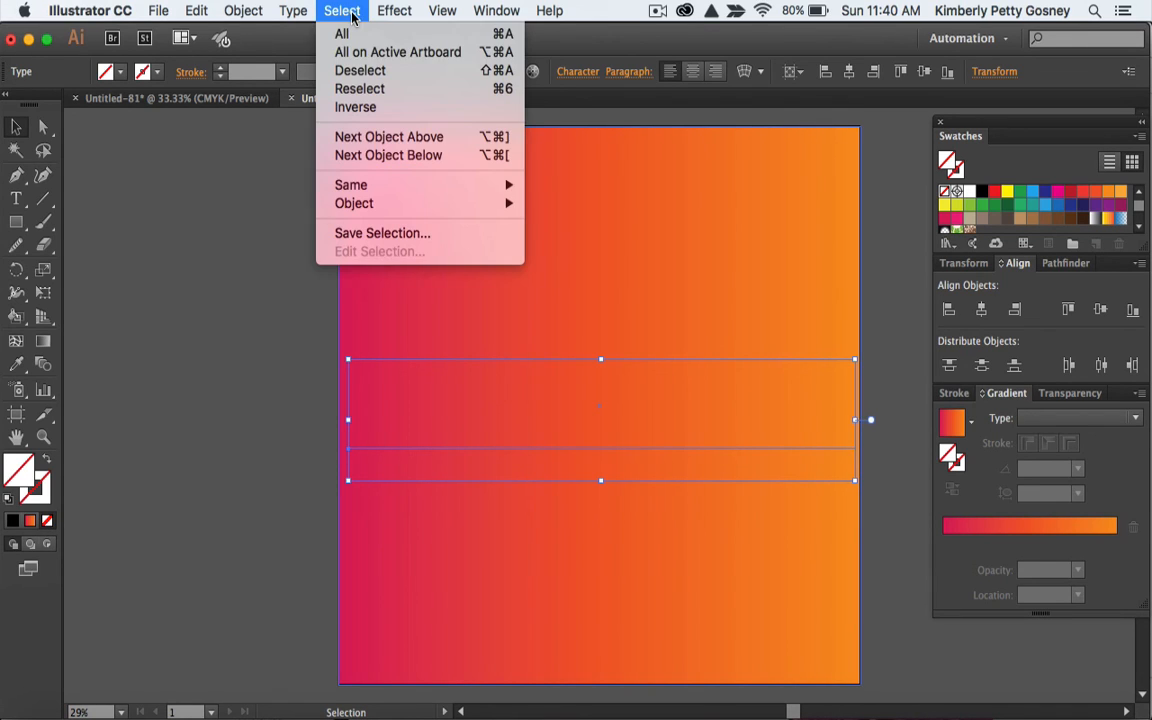
left_click(348, 35)
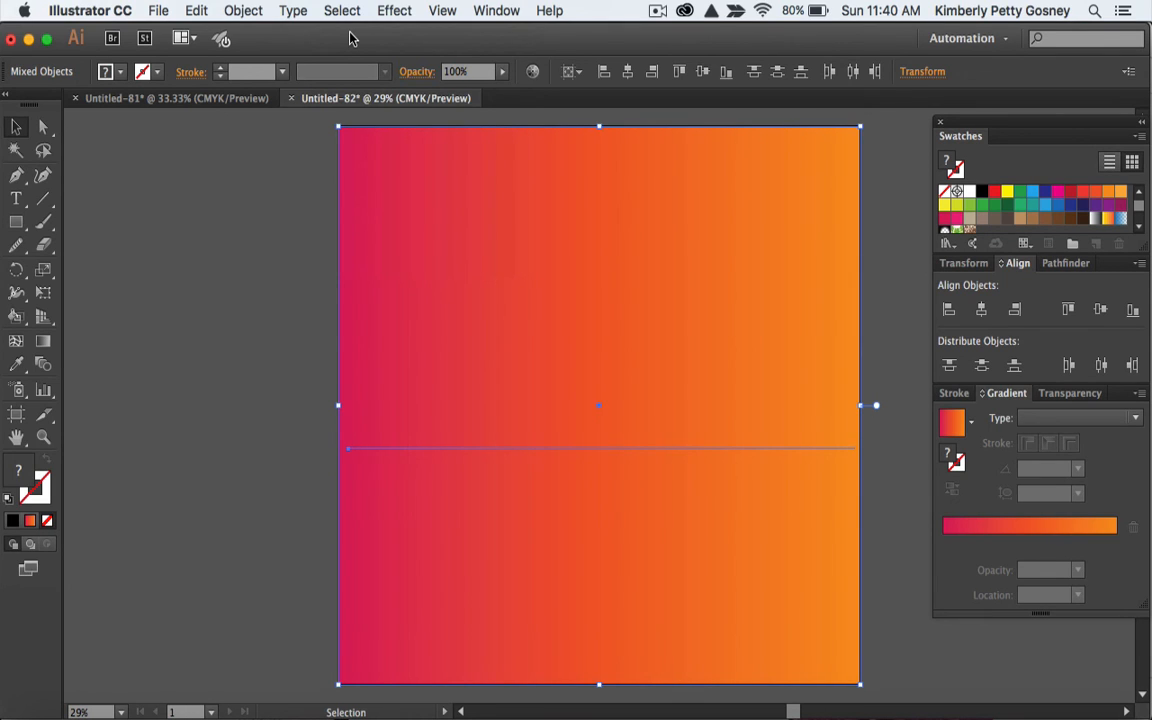
left_click(243, 10)
mouse_move(275, 567)
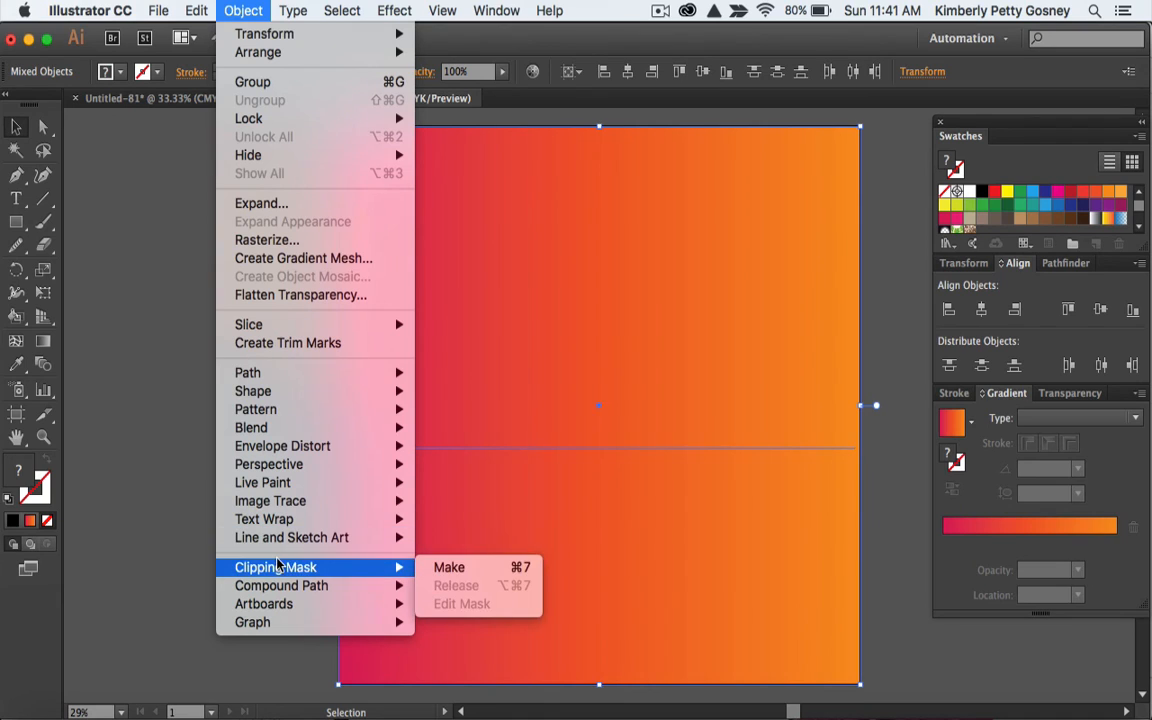
left_click(448, 568)
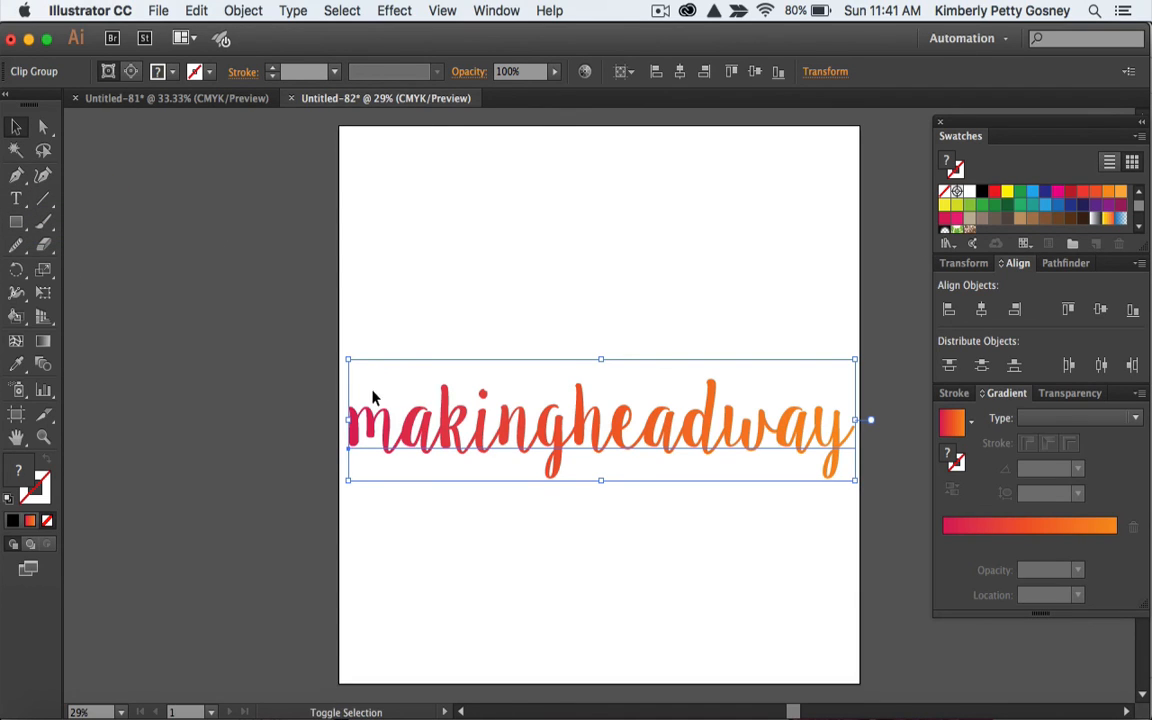
- Shrink the clipped gradient lettering proportionally and move it to the upper middle of the artboard
left_click_drag(350, 361, 405, 416)
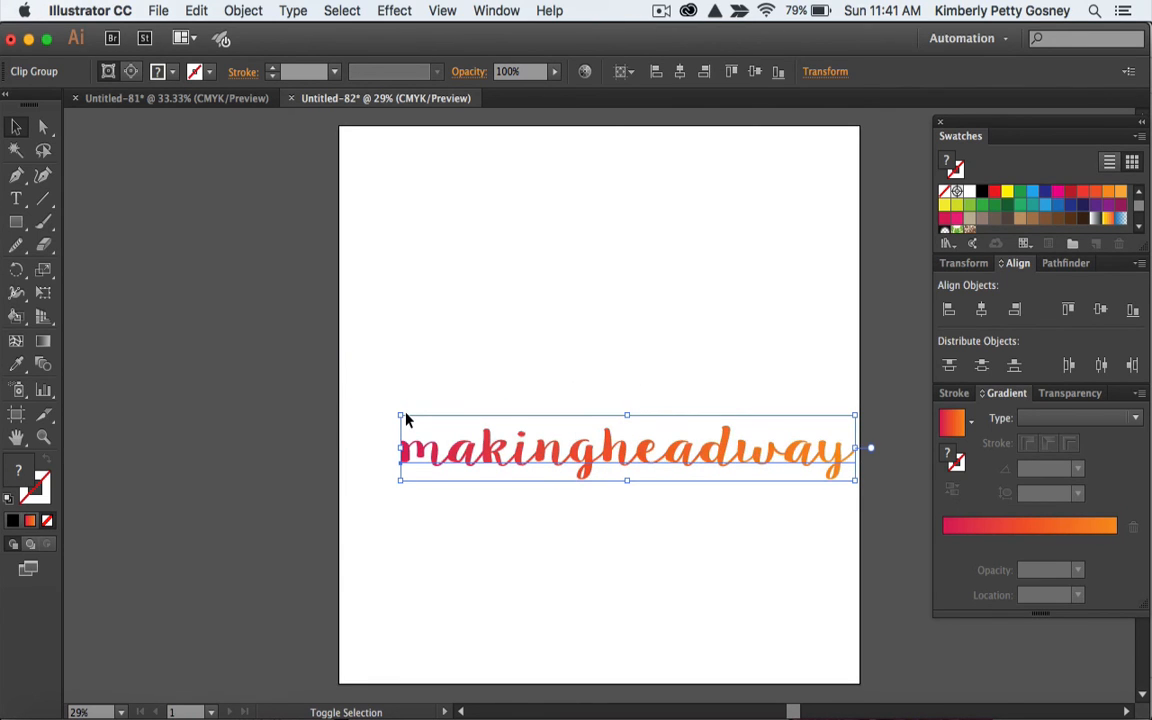
key("super+z")
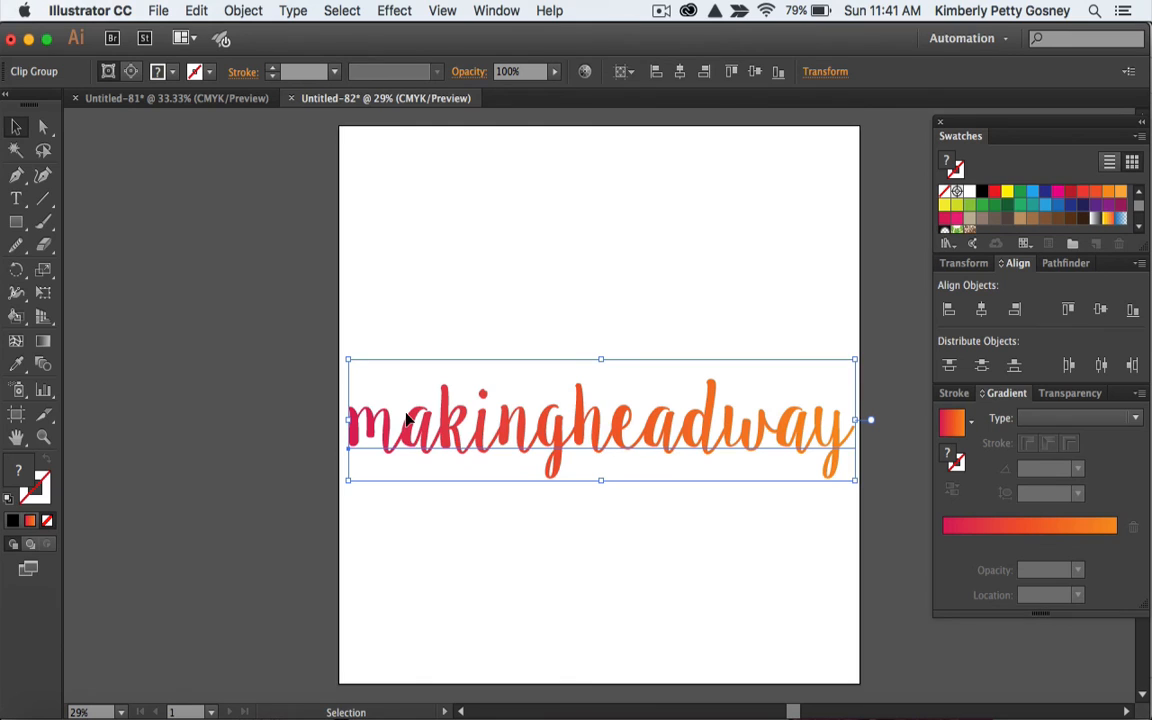
left_click_drag(347, 360, 561, 412)
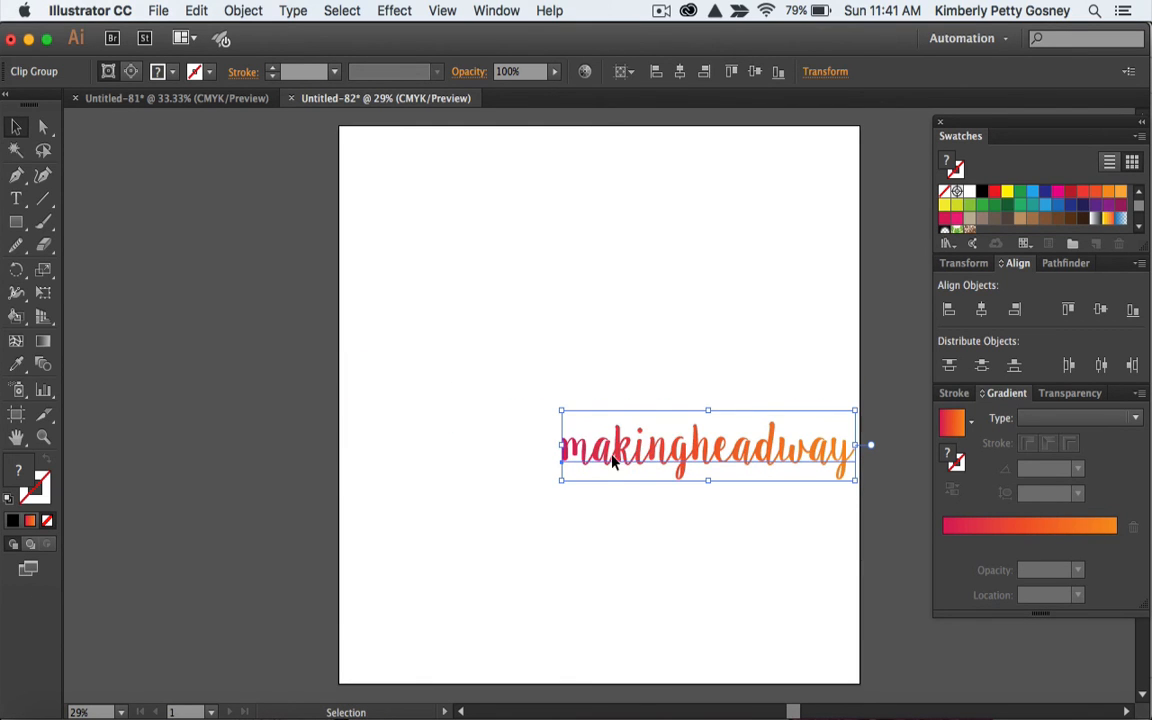
left_click_drag(613, 461, 522, 328)
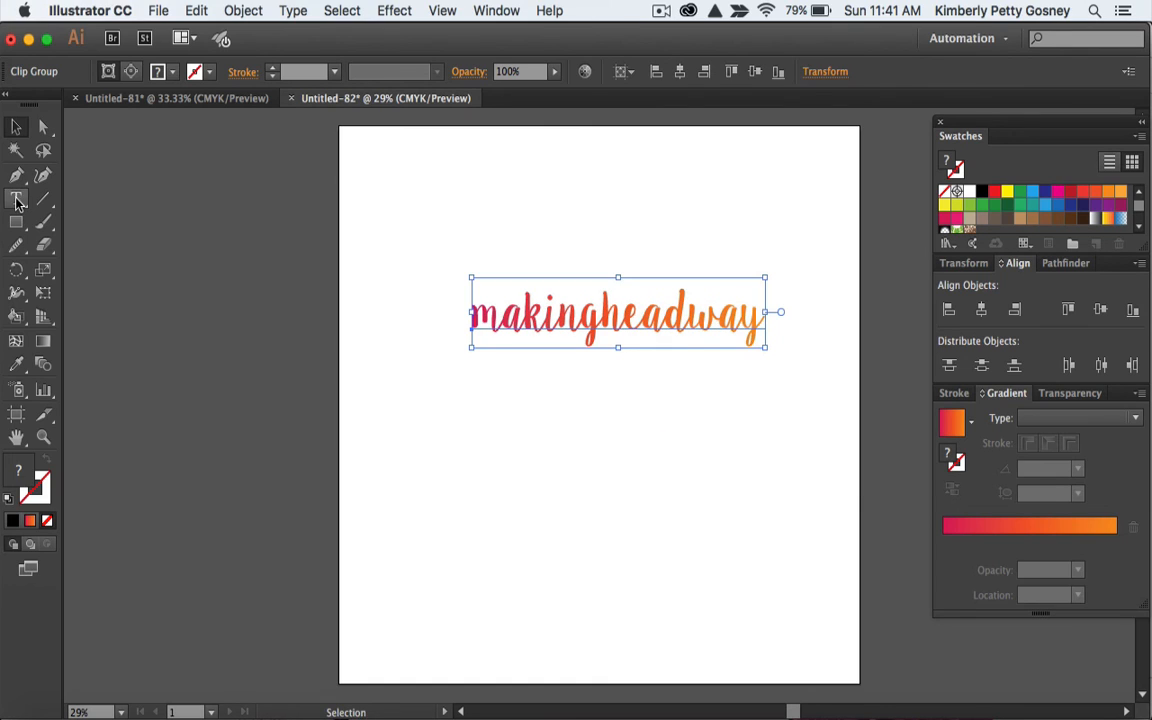
- Break the gradient lettering into two lines, with "making" above "headway"
left_click(16, 203)
left_click(603, 313)
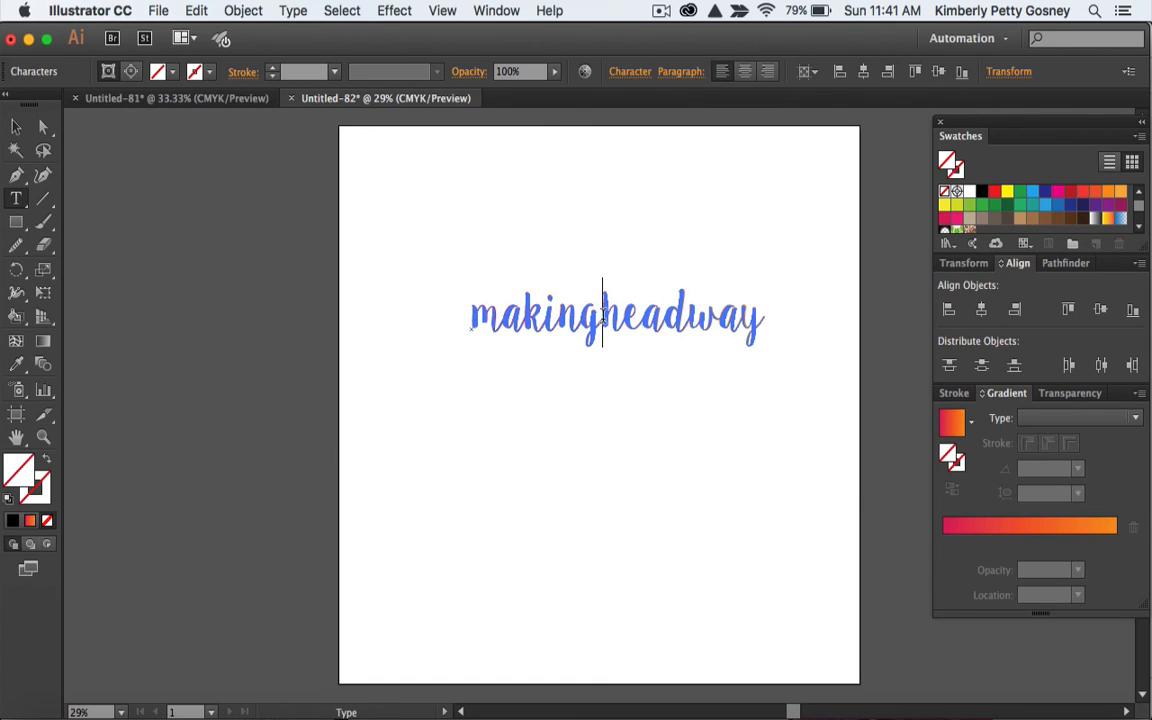
key("Return")
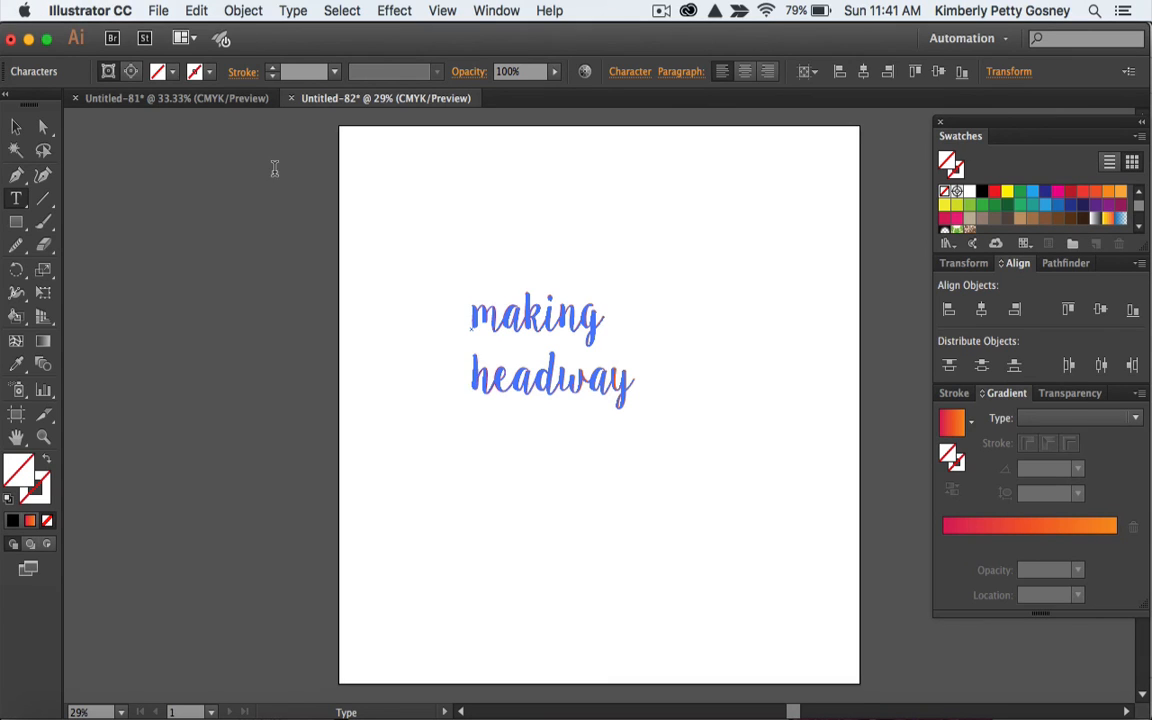
left_click(16, 128)
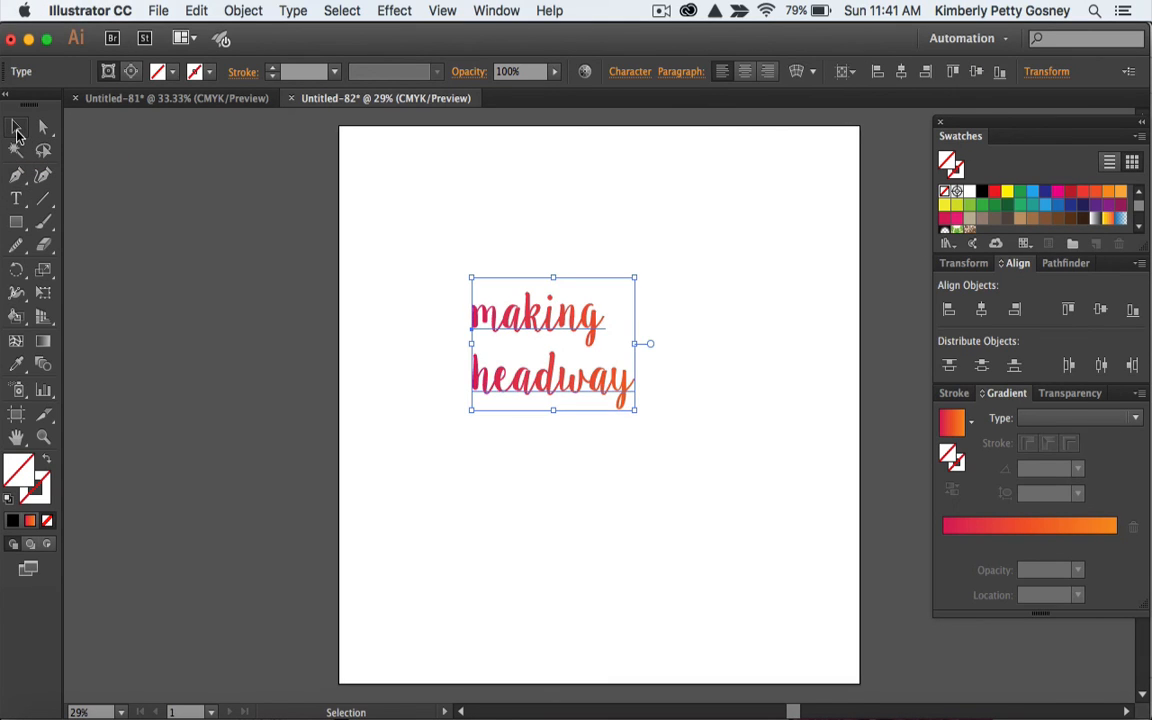
- Centre the two-line lettering horizontally and vertically on the artboard and set its paragraph alignment to centred
left_click(981, 311)
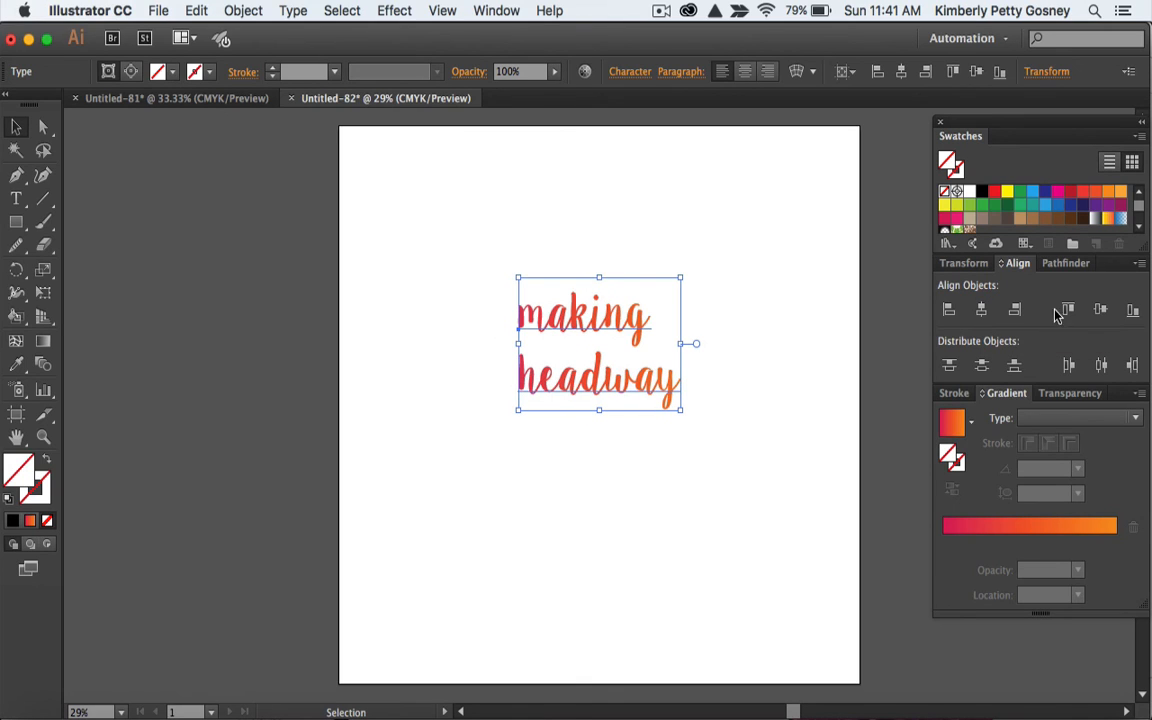
left_click(1100, 311)
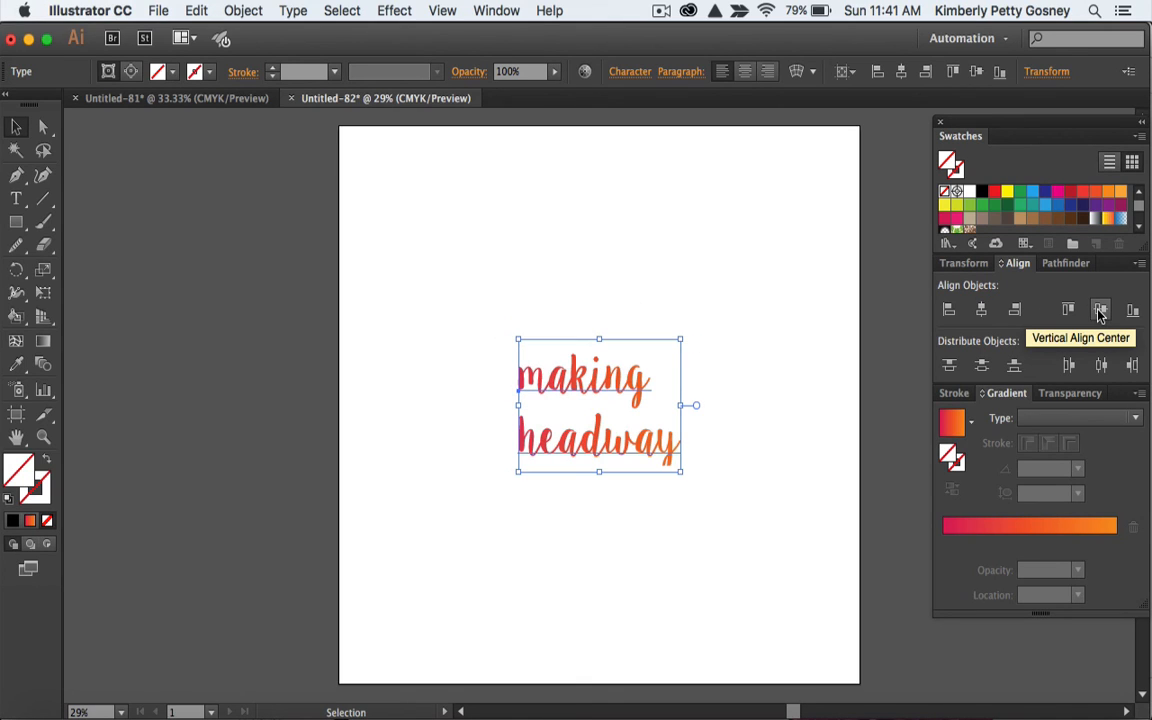
left_click(745, 73)
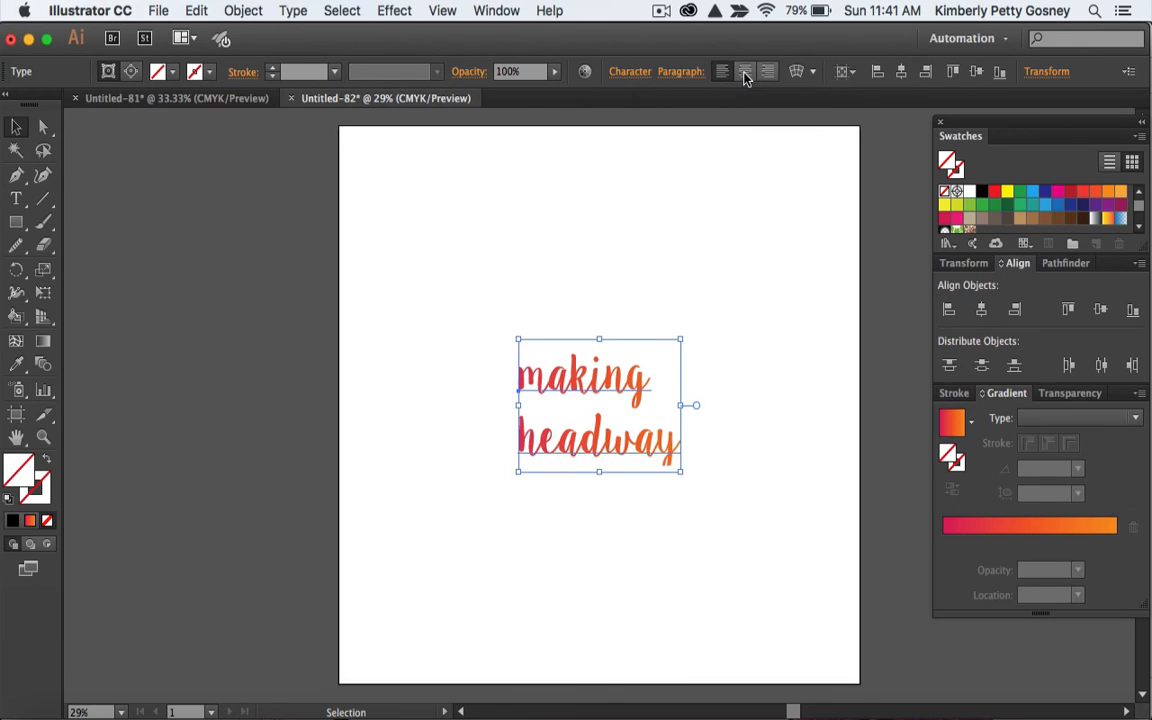
left_click(900, 73)
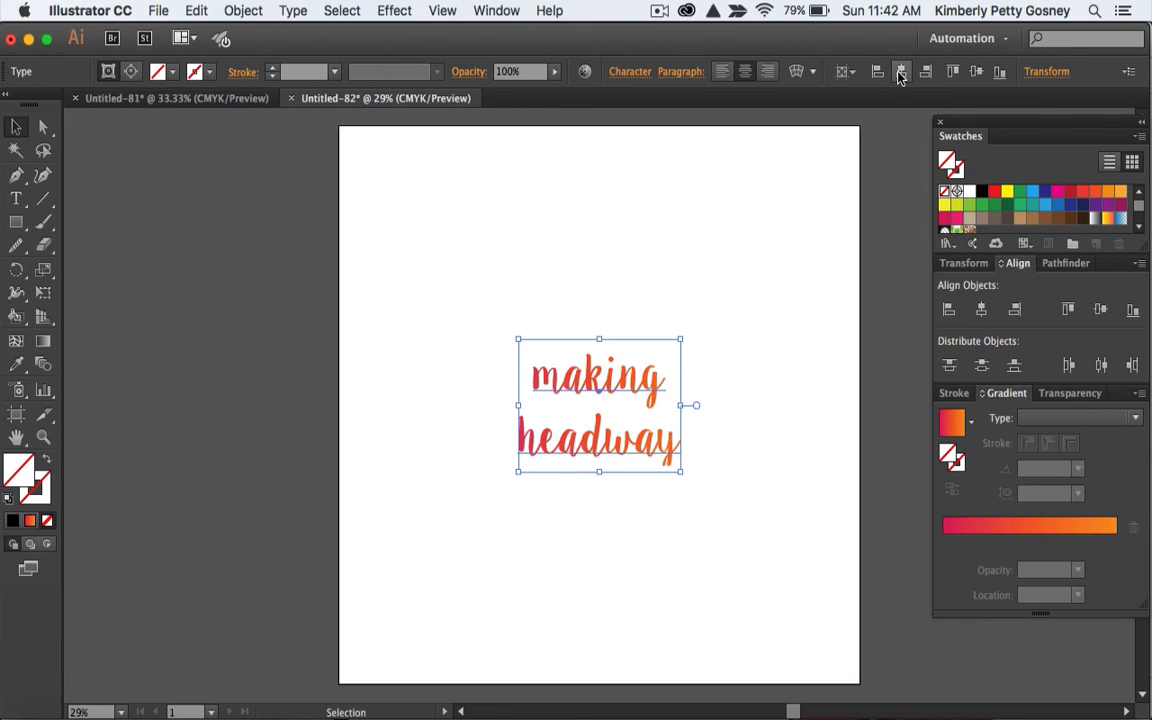
- Undo the alignment, line break, move and resize changes back to the full-width, single-line gradient lettering
key("super+z")
key("super+z")
key("super+z")
key("super+z")
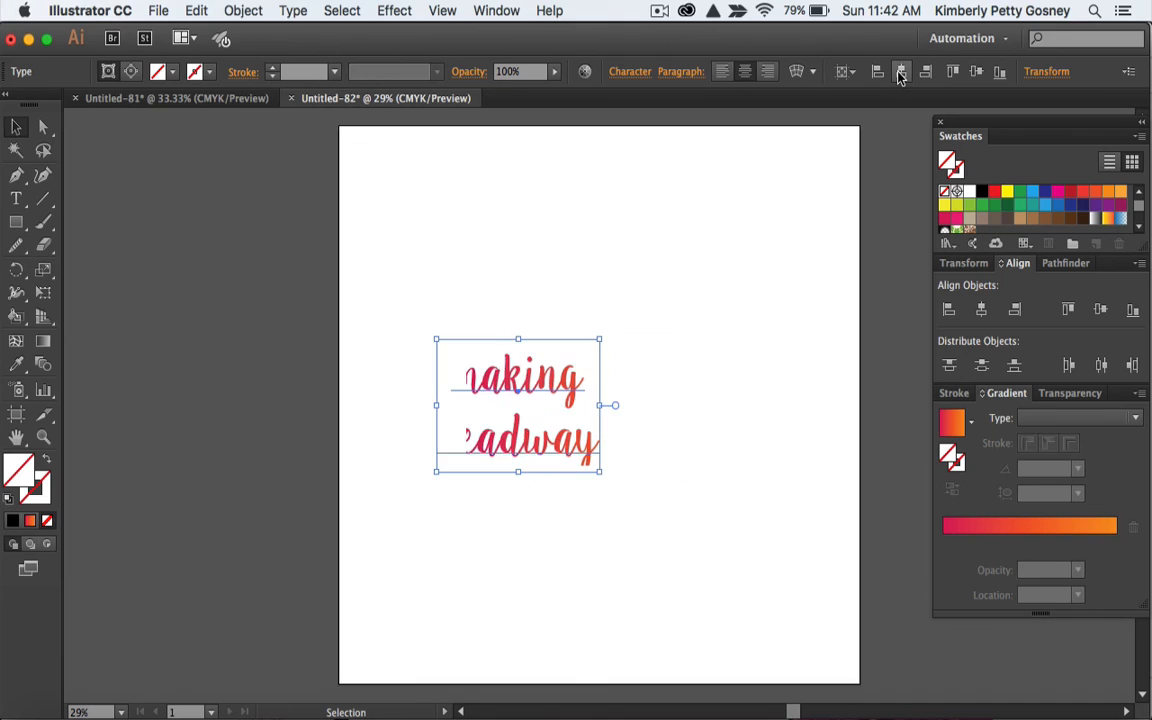
key("super+z")
key("super+z")
key("super+z")
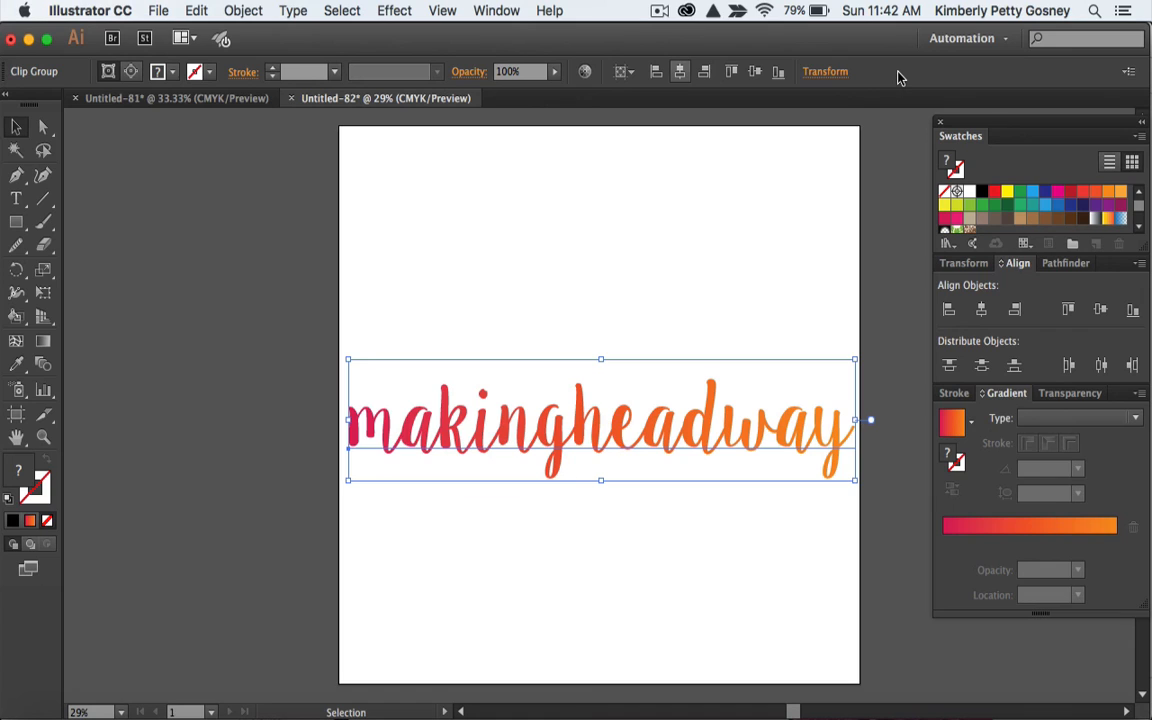
- Save the document as "Gradient Text Pink to Orange.ai" in Adobe Illustrator format in the Access Site Icons folder, accepting the default Illustrator CC options
left_click(158, 12)
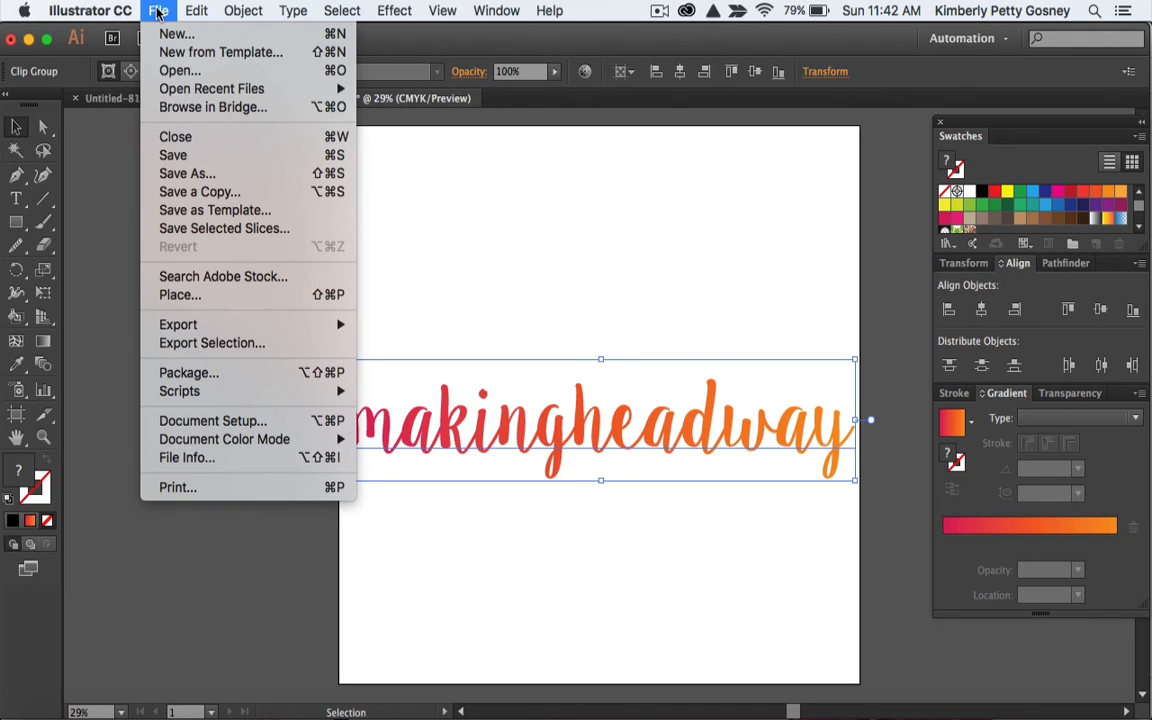
left_click(176, 175)
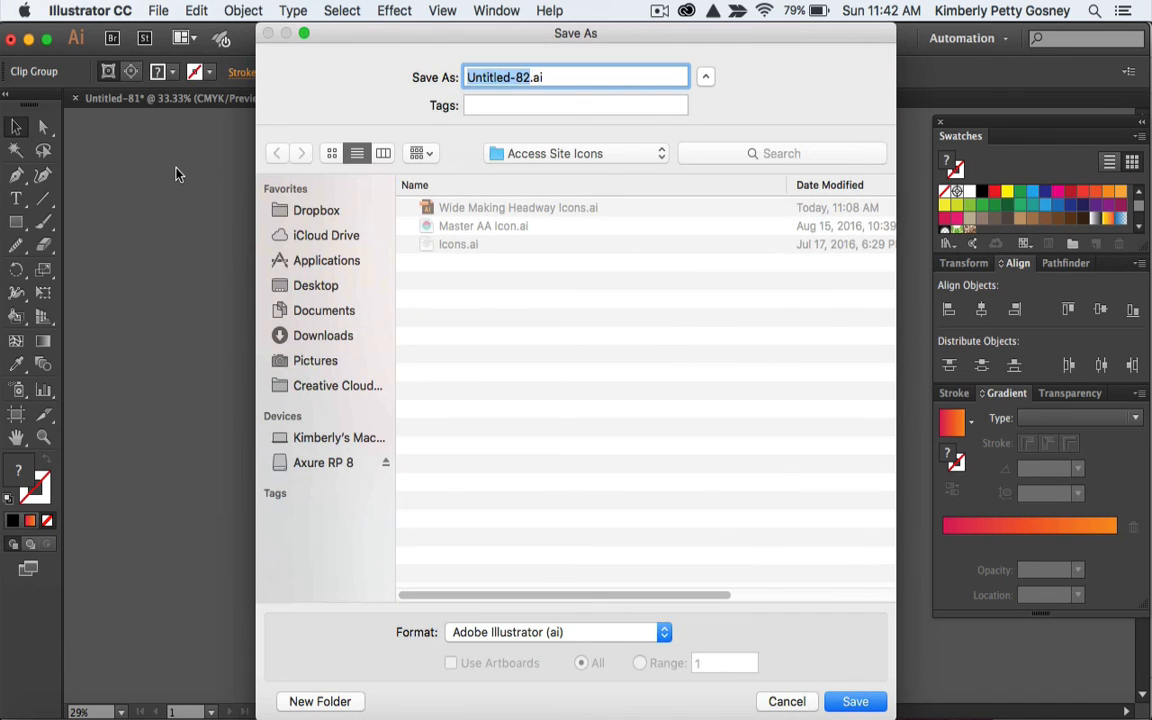
type("Th")
key("BackSpace")
key("BackSpace")
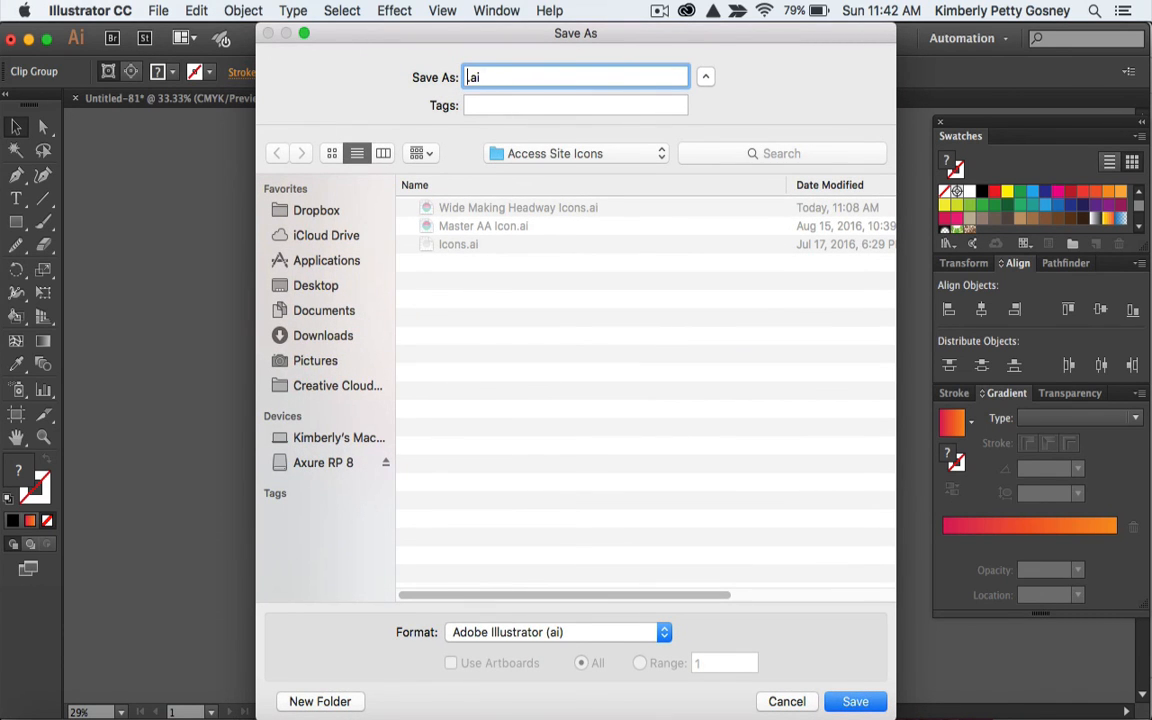
type("Gradient Text")
type(" Pink ")
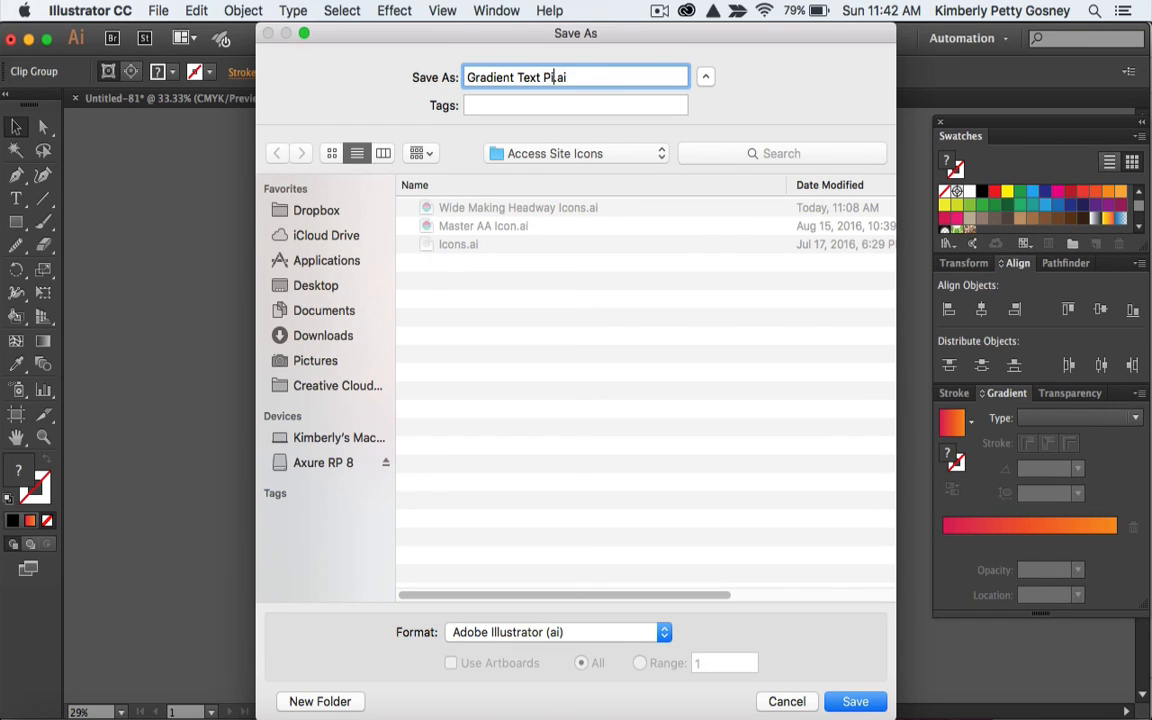
type("to Orange")
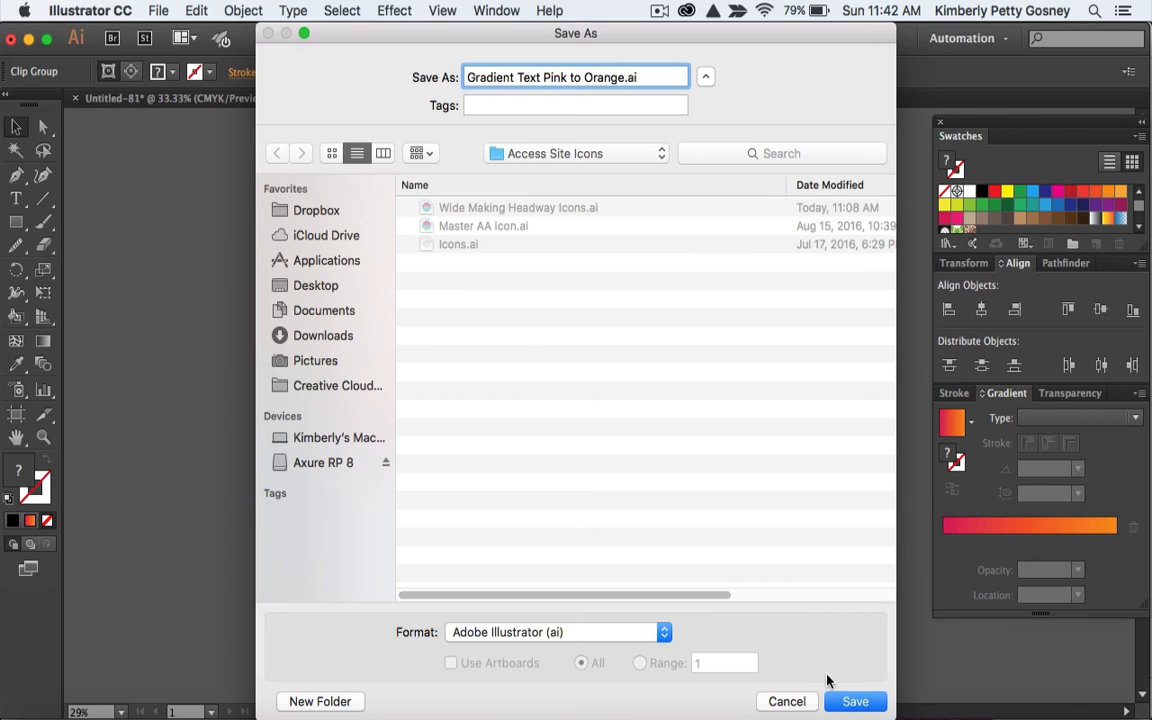
left_click(847, 705)
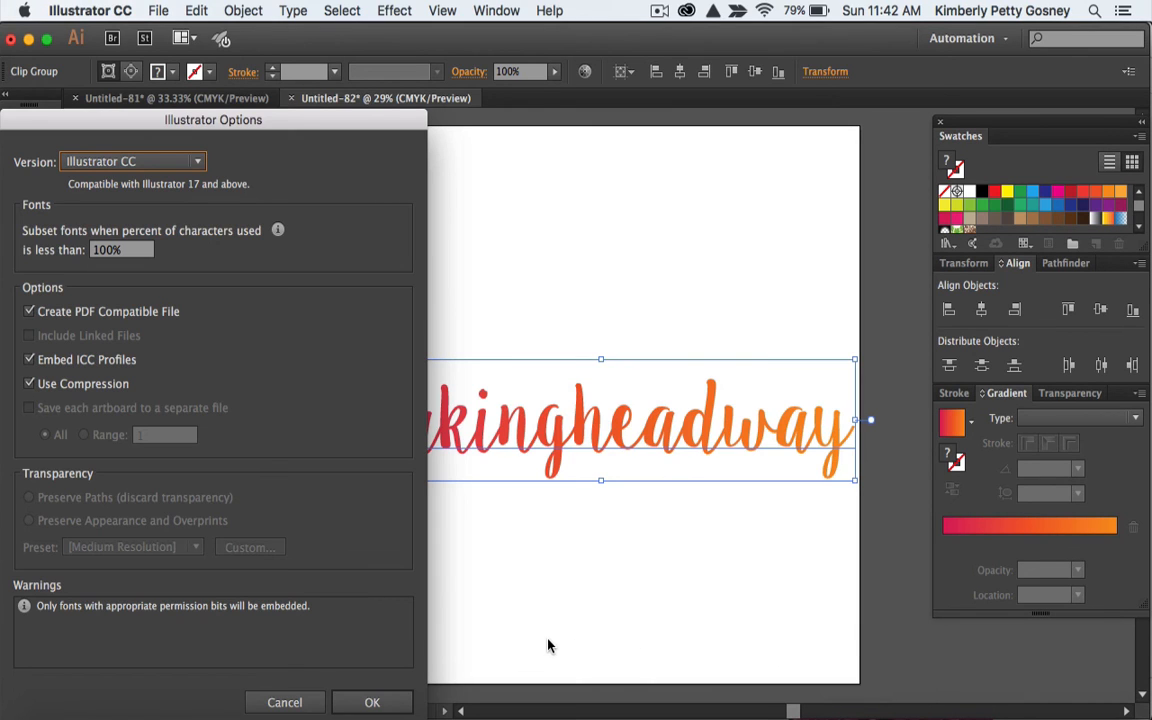
left_click(369, 704)
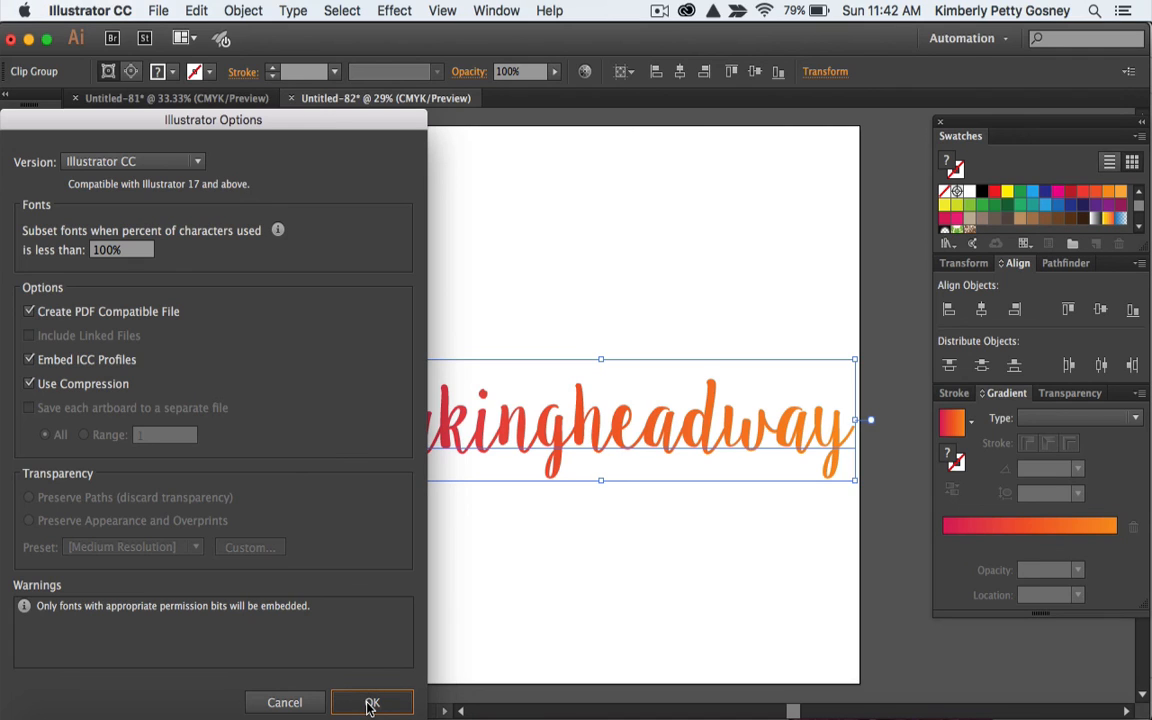
left_click(372, 703)
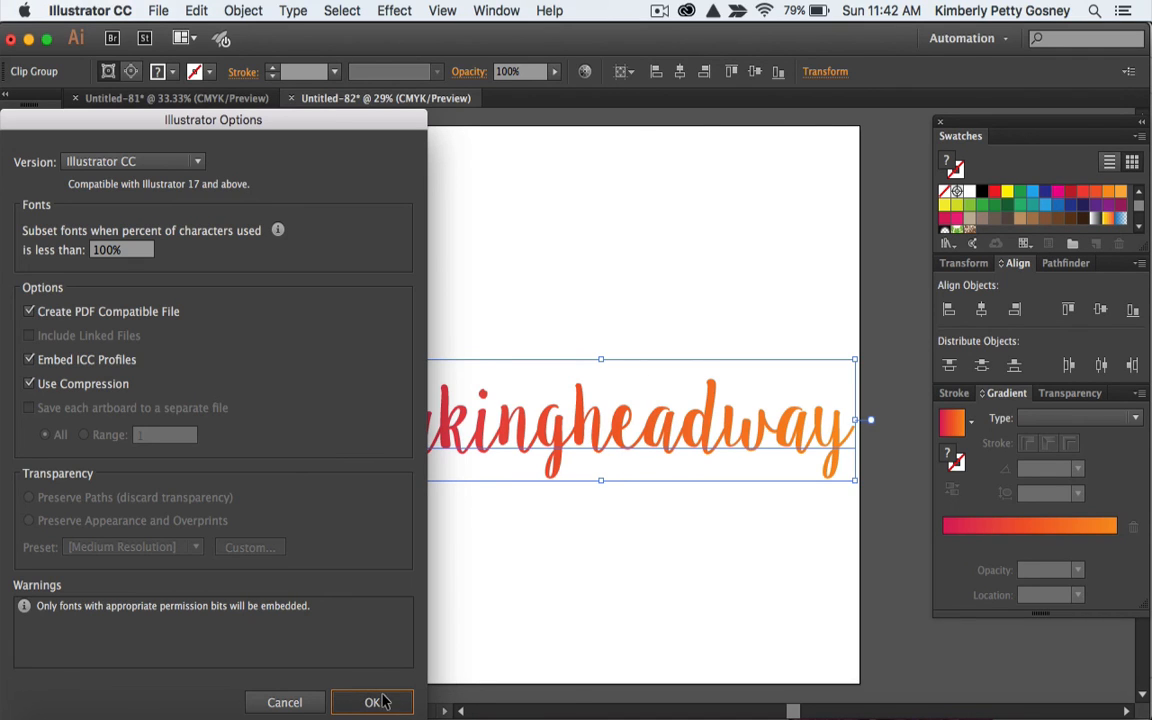